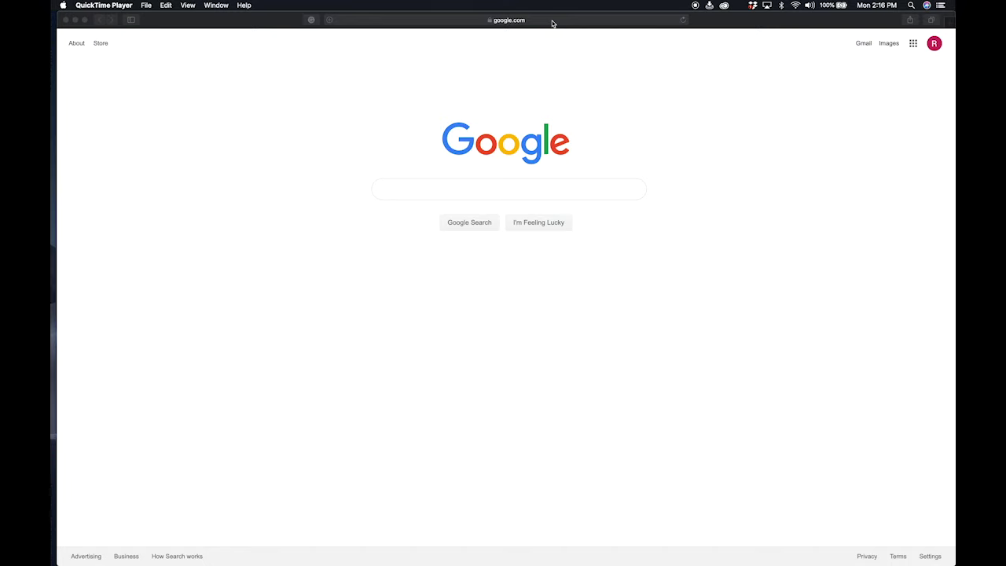
- Load unsplash.com in Safari by typing 'unspla' in the address bar and accepting autofill
click(552, 21)
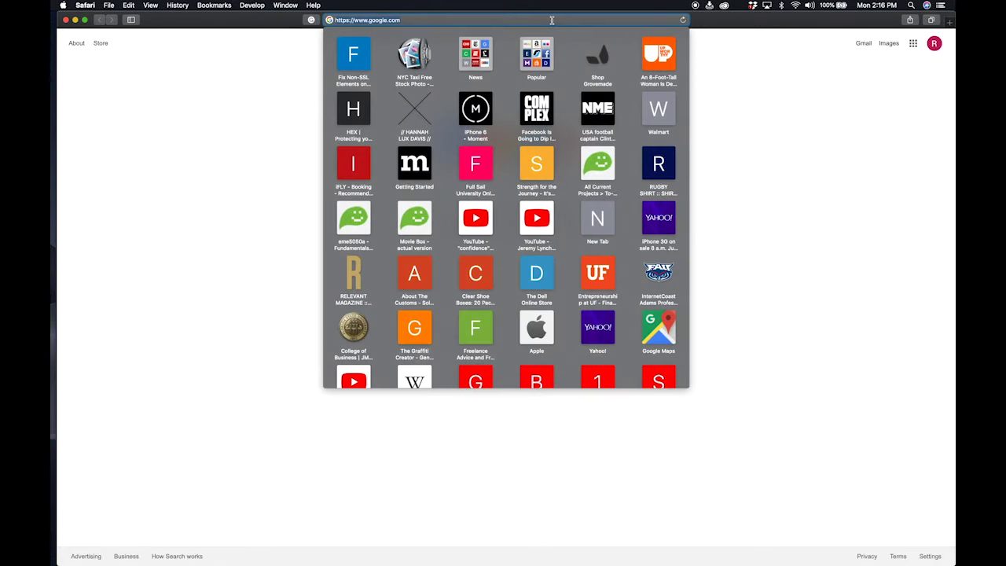
text(unspla)
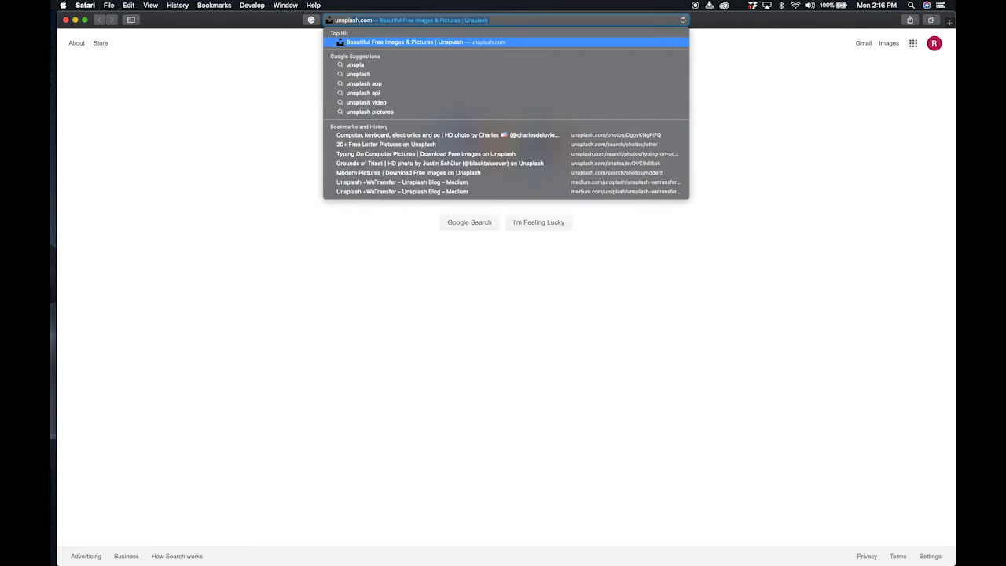
key(Return)
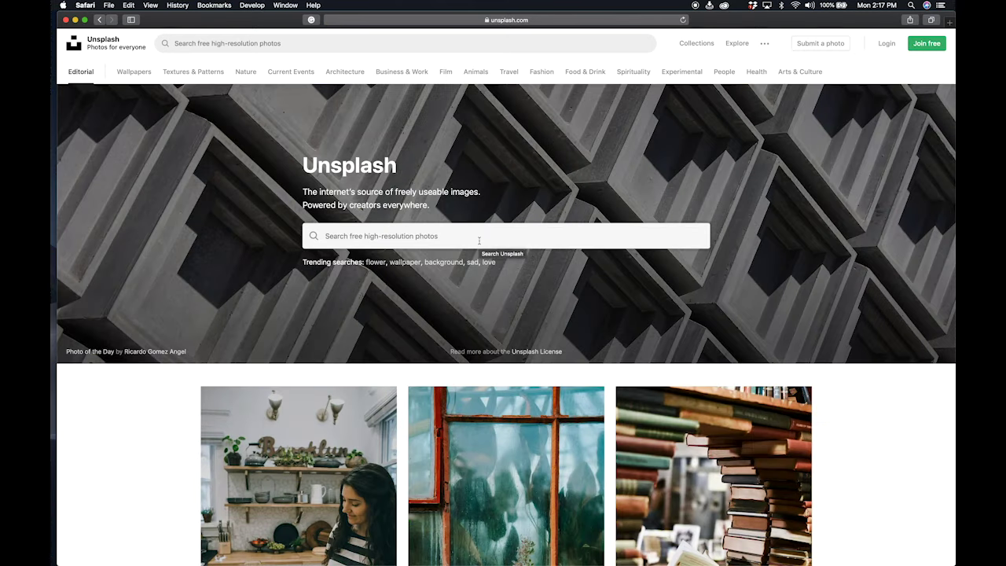
- Search Unsplash for 'workspace' photos
click(478, 241)
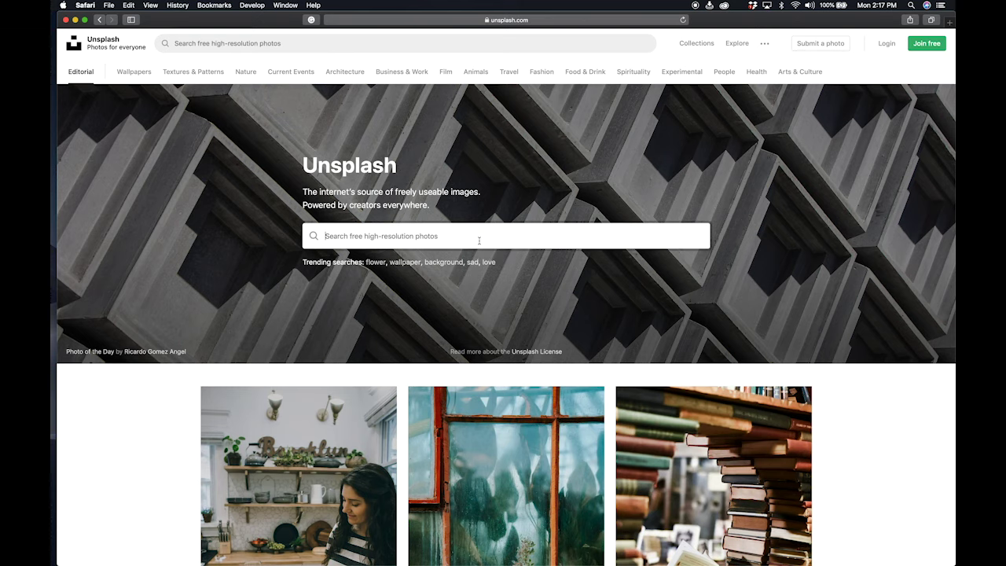
scroll(506, 369, down, 5)
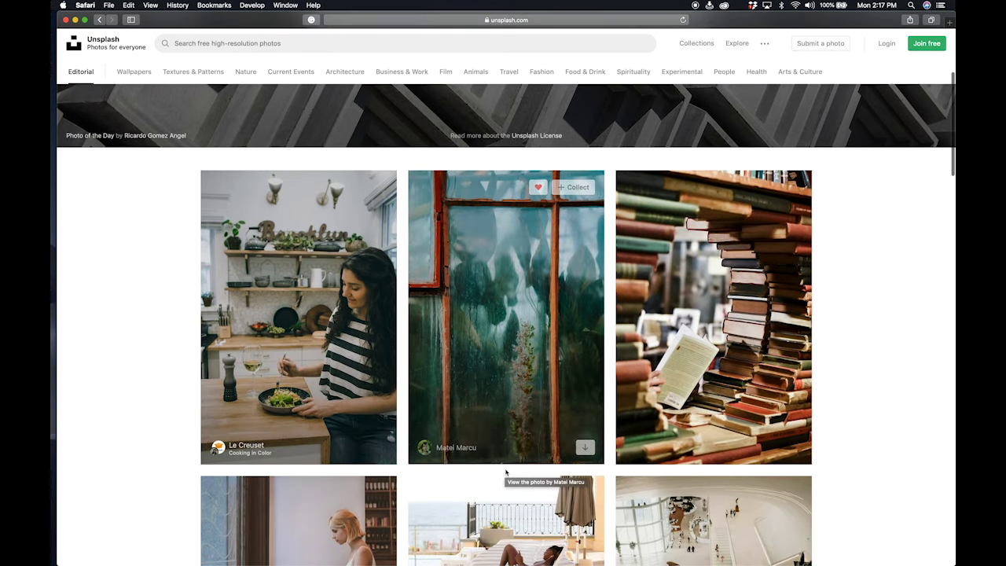
scroll(505, 471, down, 6)
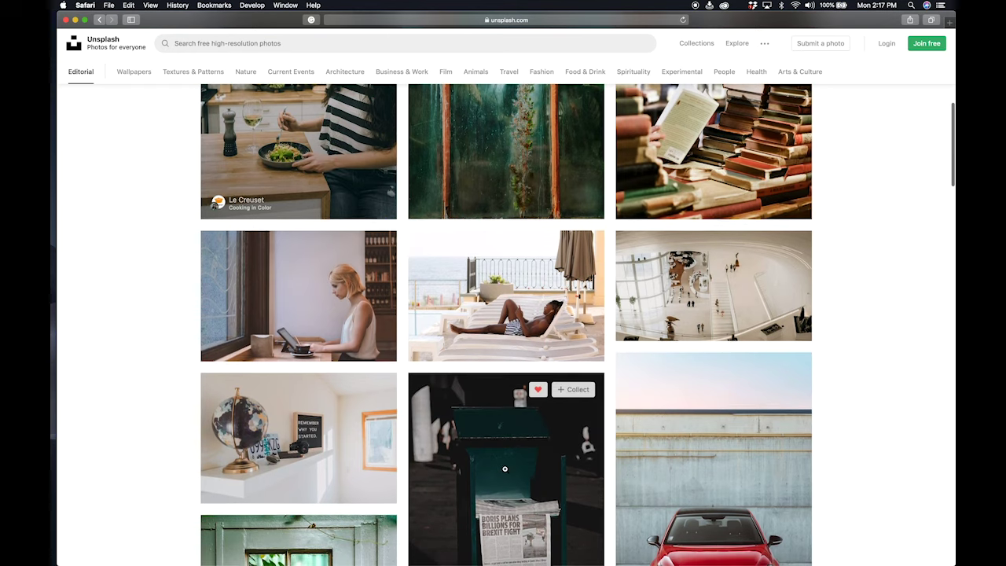
scroll(504, 468, down, 8)
scroll(583, 467, up, 5)
key(super+r)
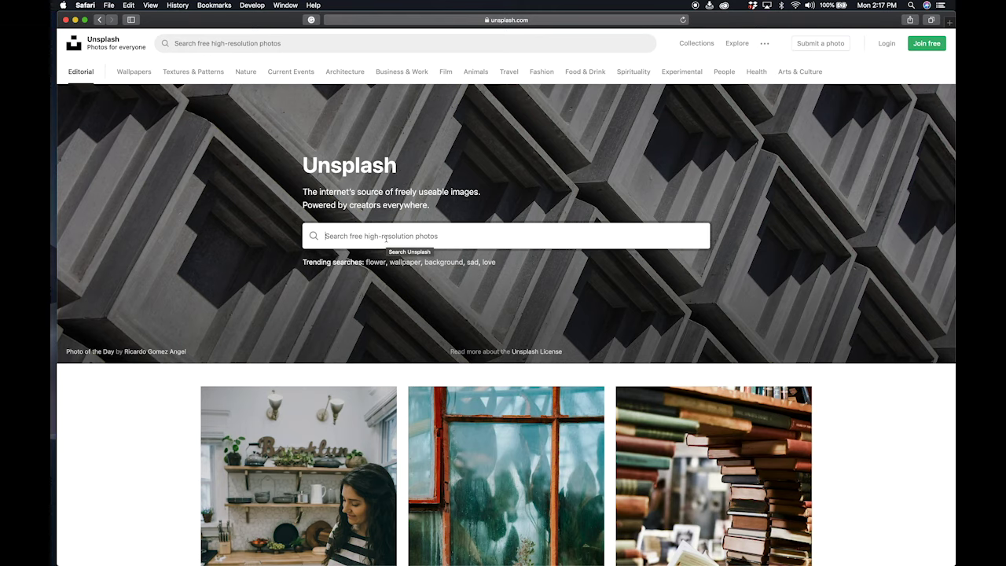
text(workspace)
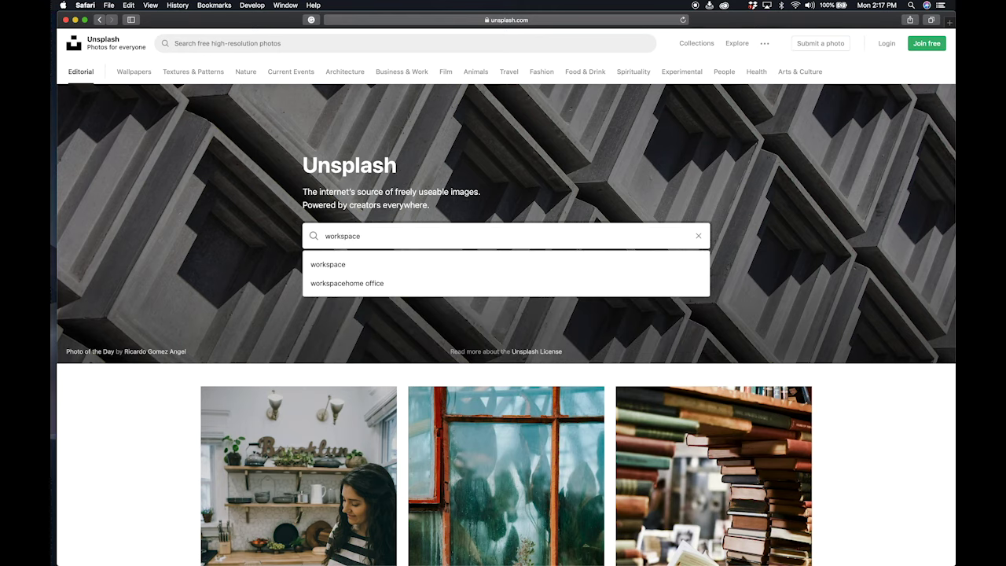
click(328, 264)
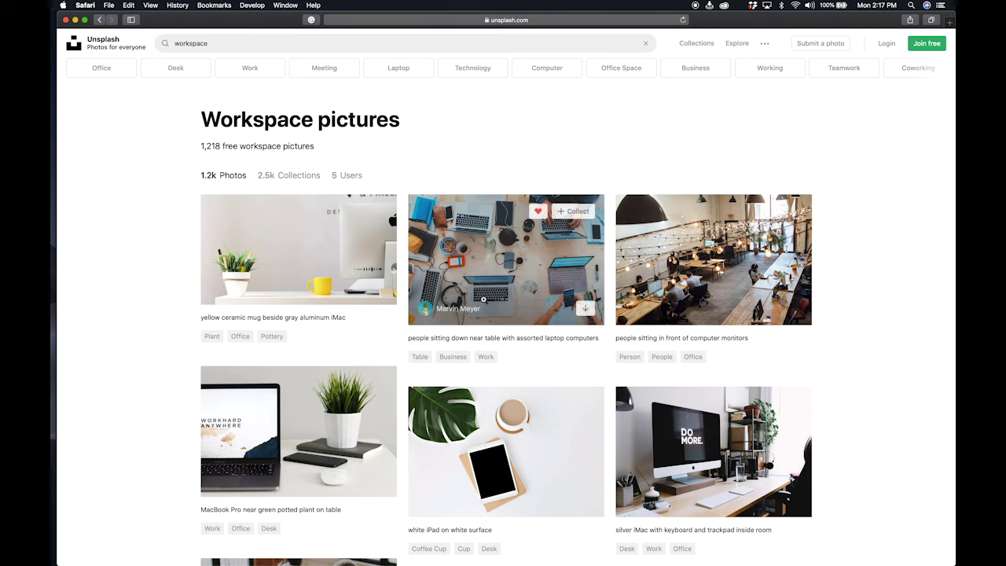
- Download the yellow mug beside gray iMac photo and close its viewer
click(293, 218)
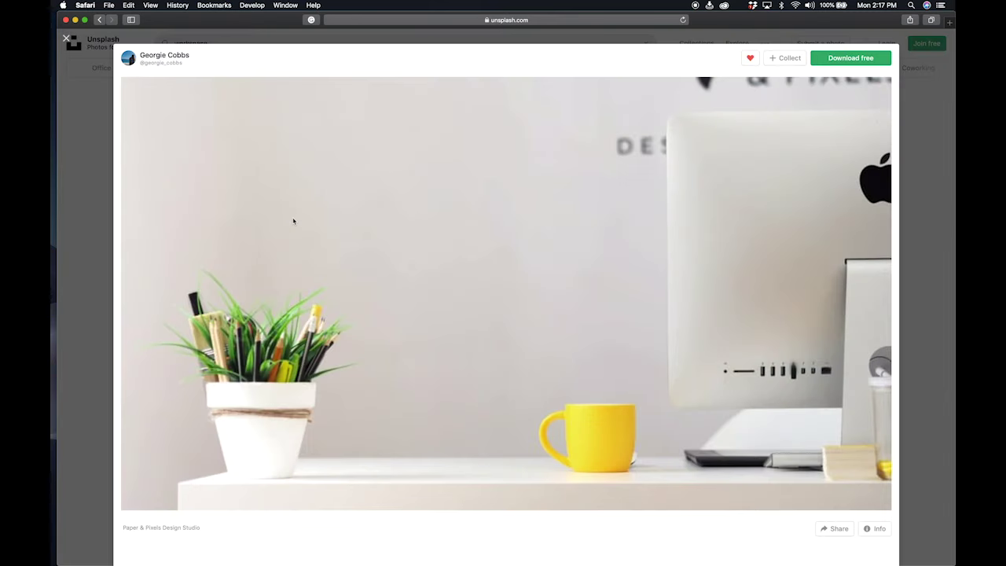
click(849, 59)
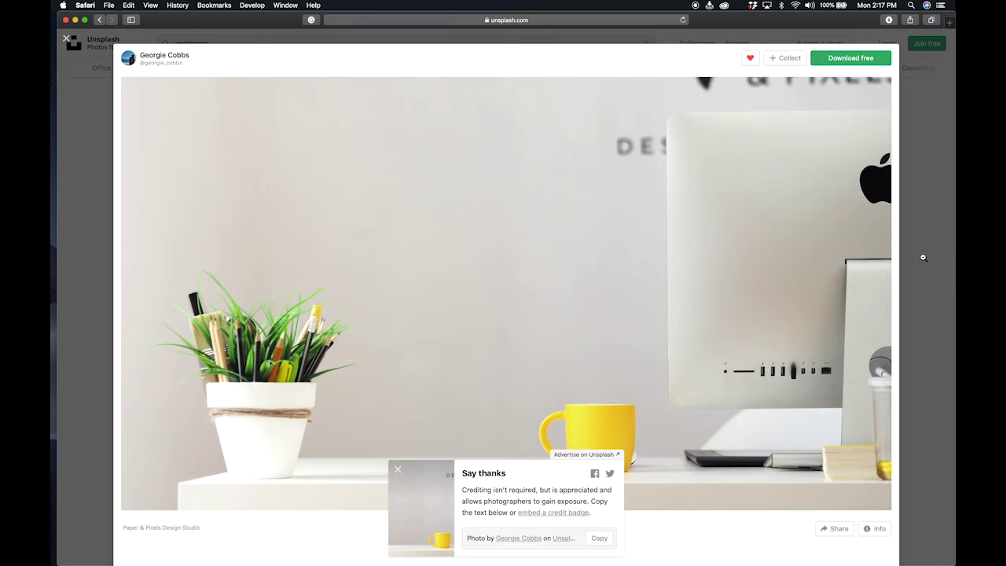
click(67, 39)
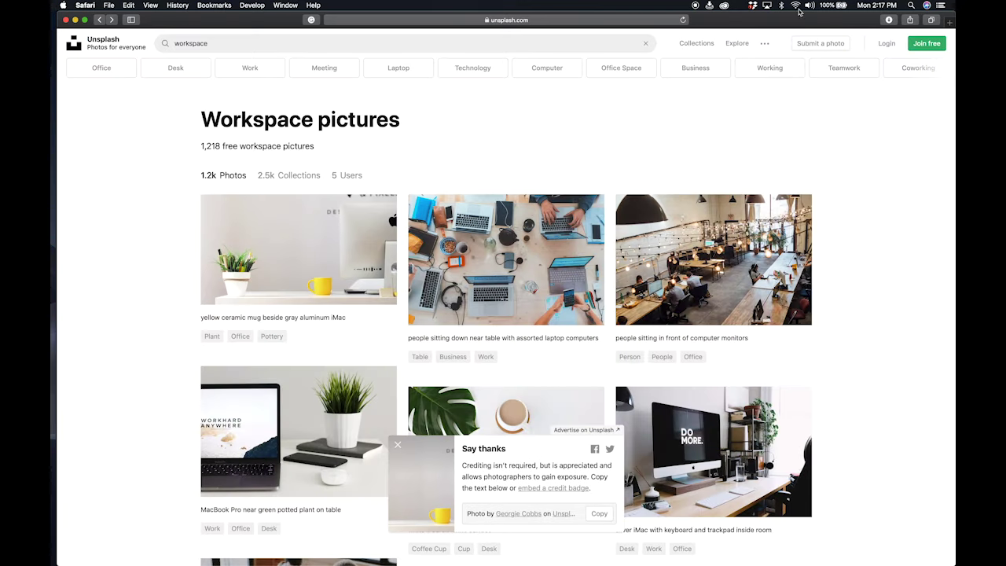
click(909, 6)
key(Escape)
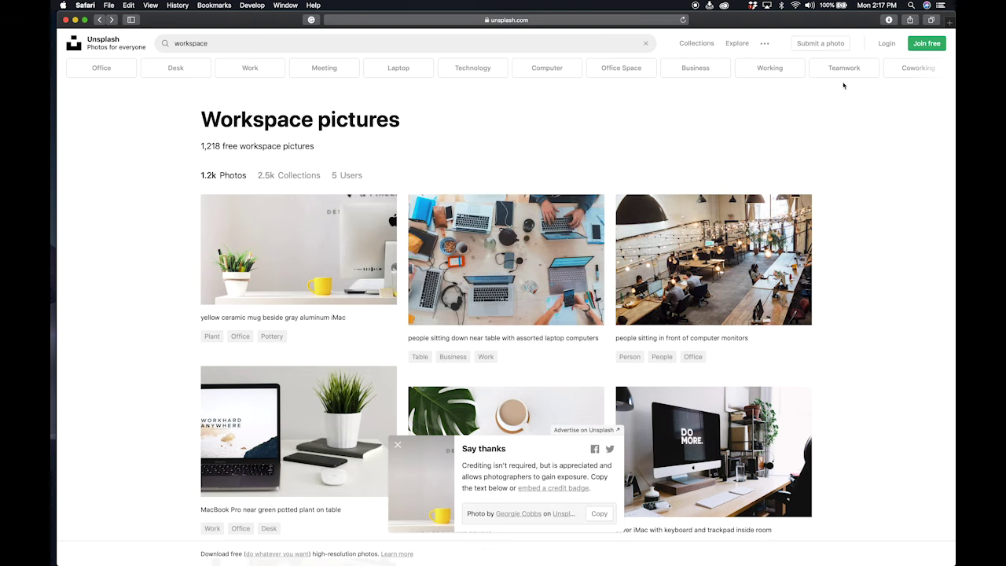
- Bring Finder forward and select the downloaded yellow mug photo in Downloads
mouse_move(271, 553)
click(217, 548)
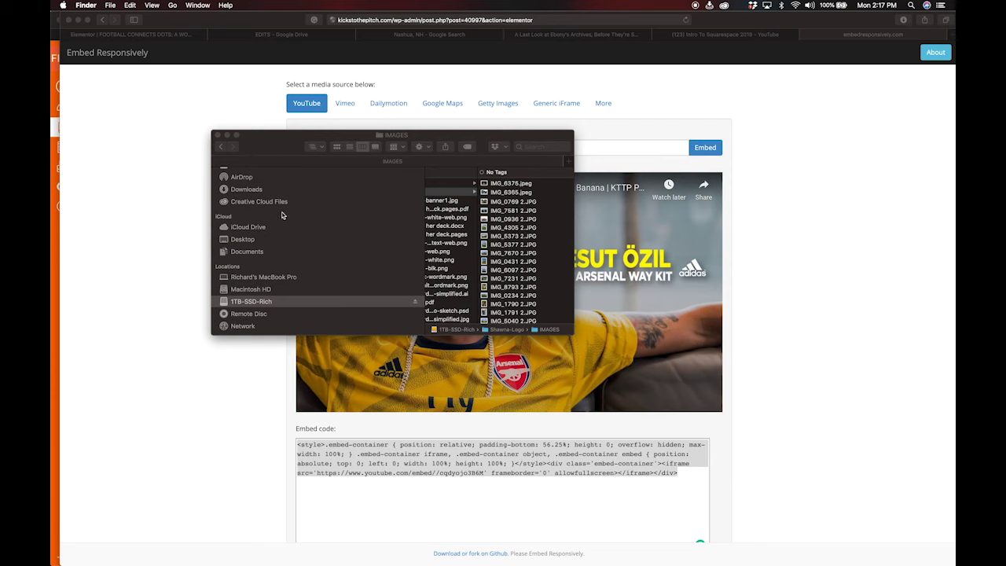
key(ctrl+Down)
key(ctrl+Up)
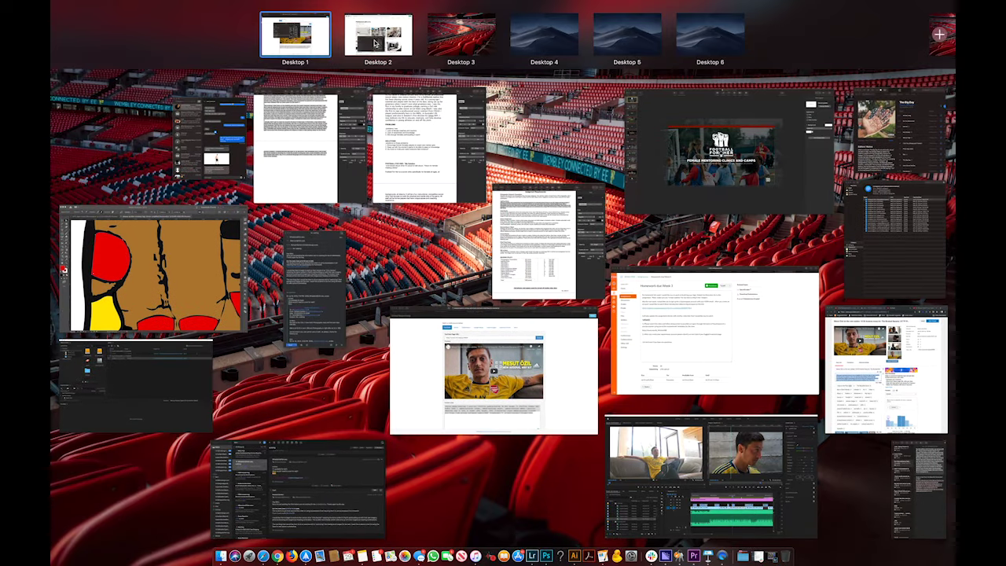
click(279, 99)
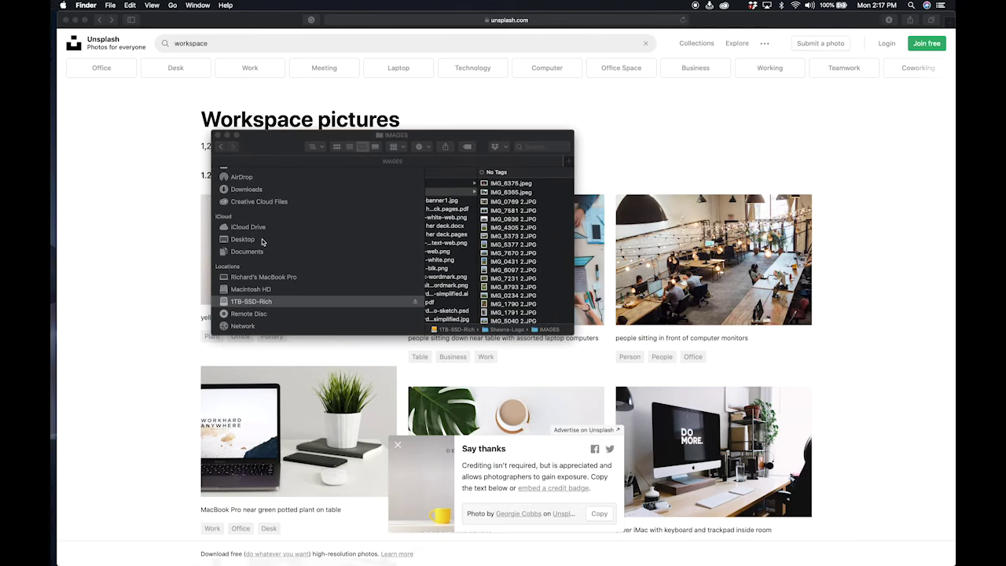
click(262, 190)
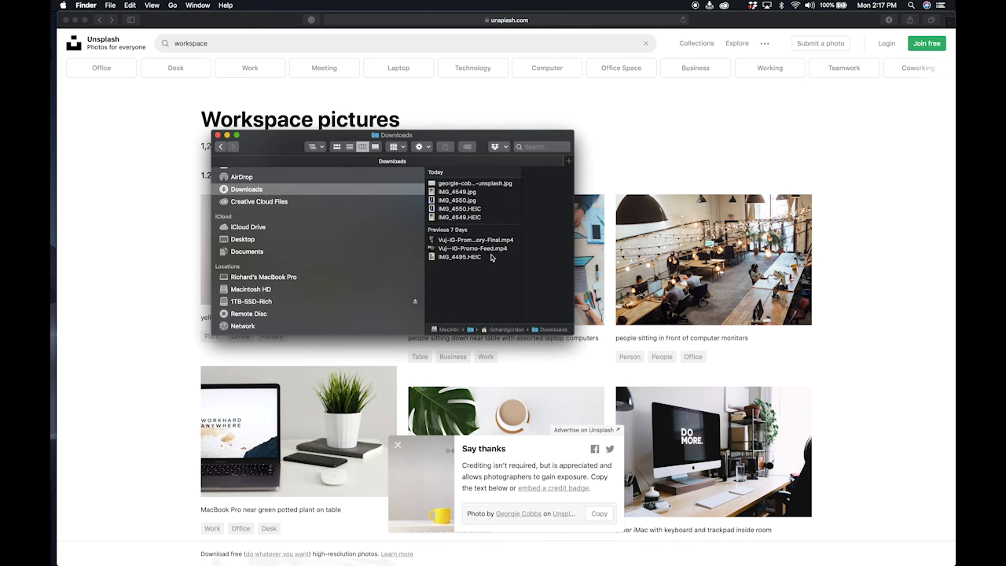
click(488, 183)
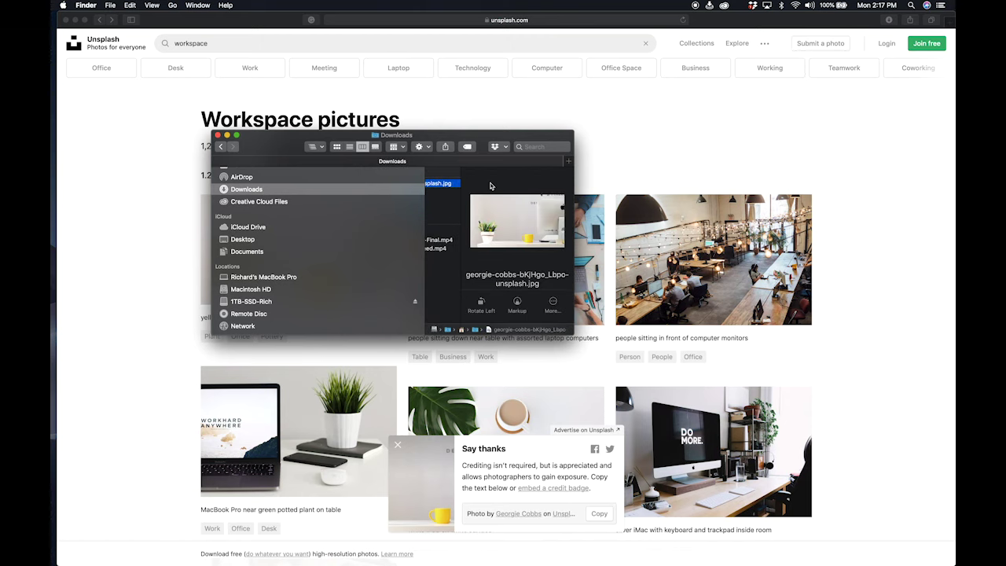
- Enlarge the Finder window and read the photo's 4608×2592 dimensions
drag(573, 335, 824, 507)
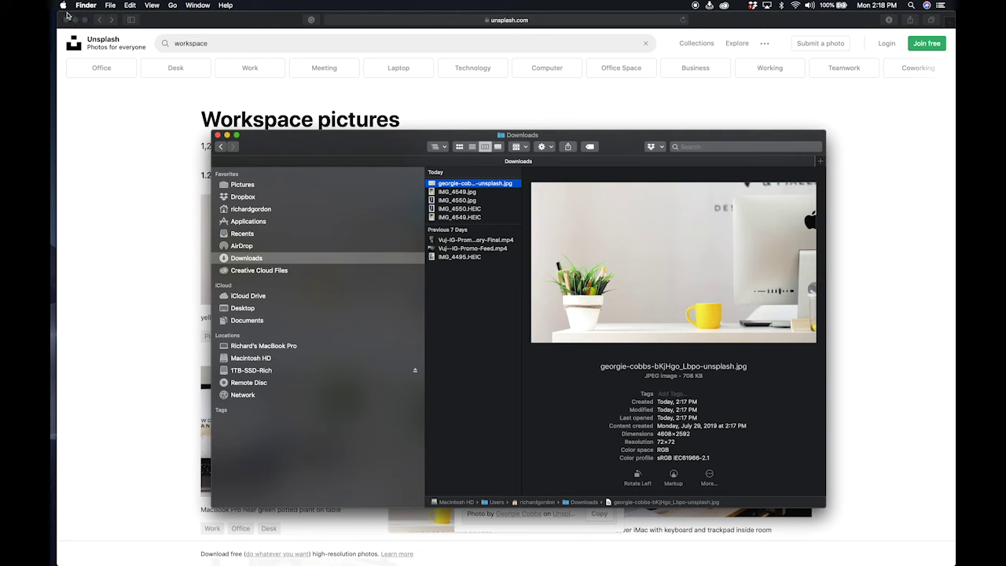
mouse_move(58, 2)
click(165, 73)
mouse_move(52, 2)
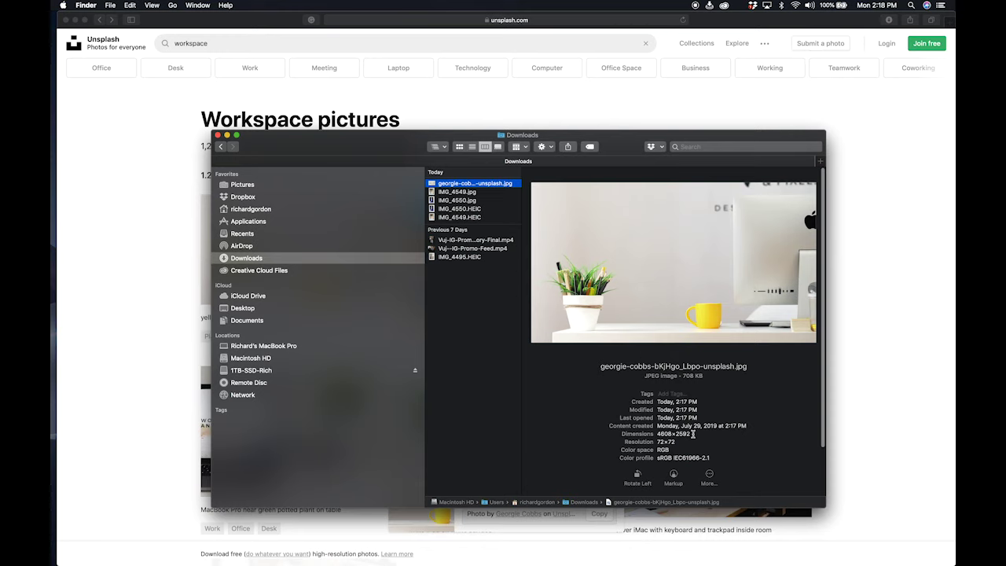
drag(692, 434, 657, 433)
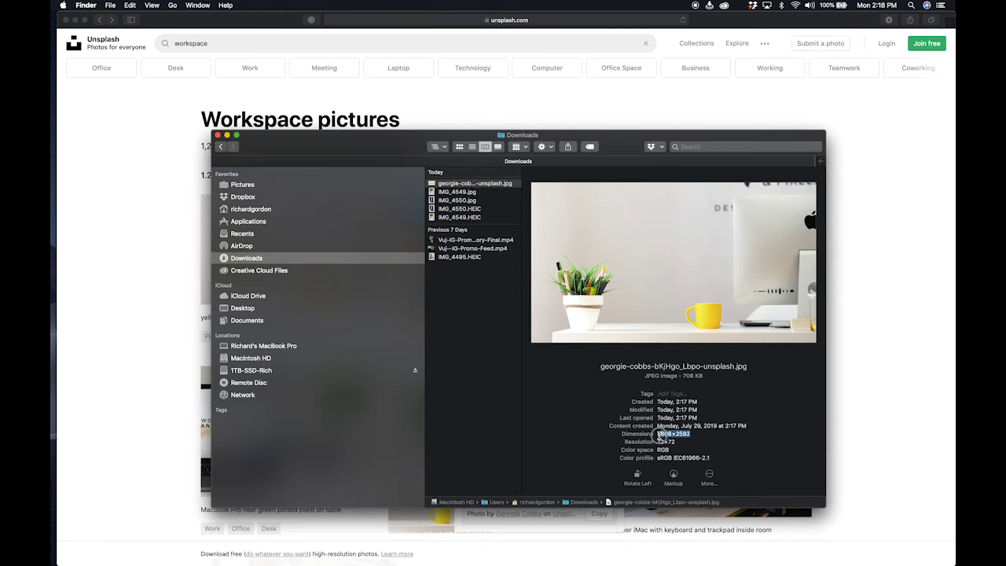
click(692, 434)
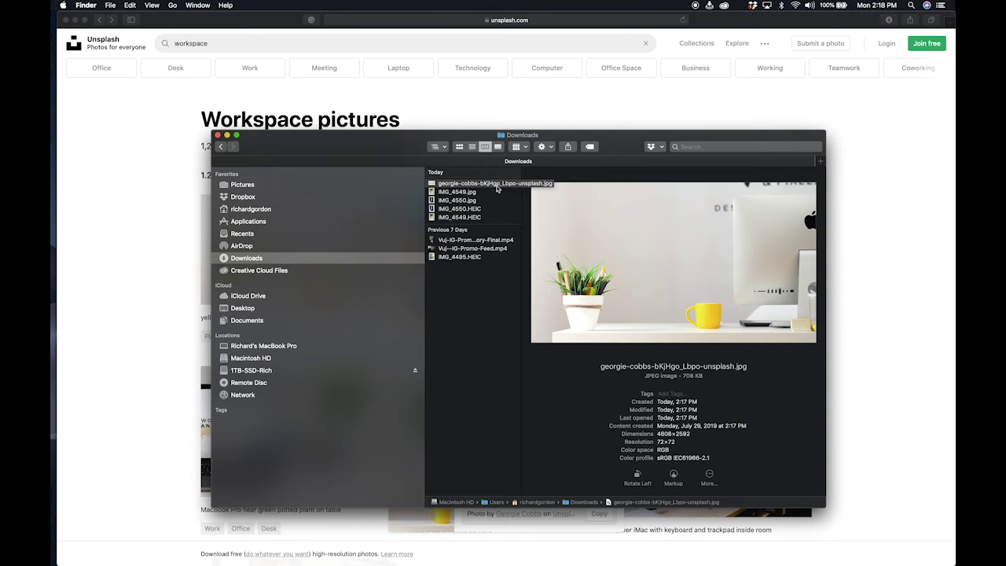
- Create a new 1920×1080 px document at 72 ppi via File > New in Photoshop
click(520, 111)
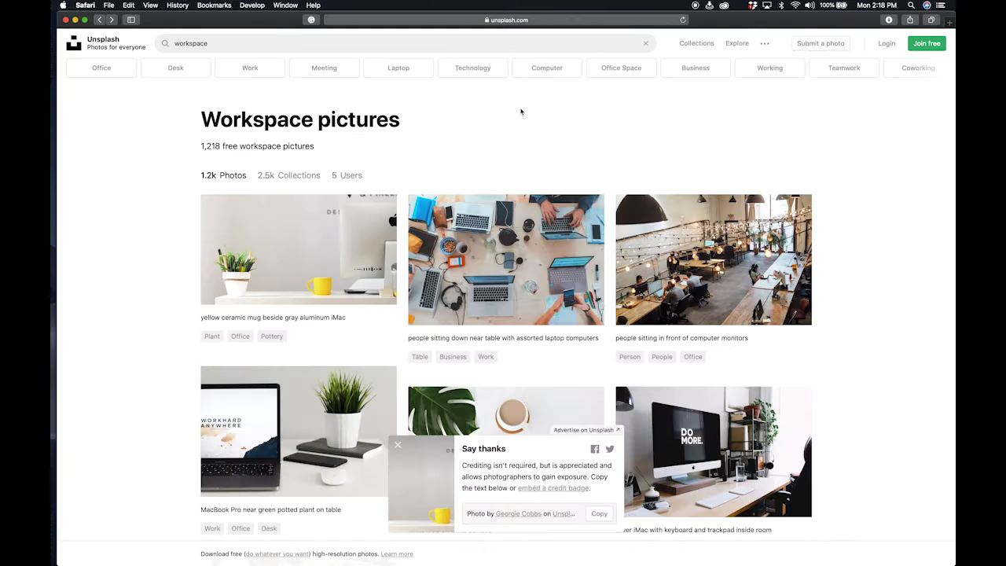
mouse_move(487, 561)
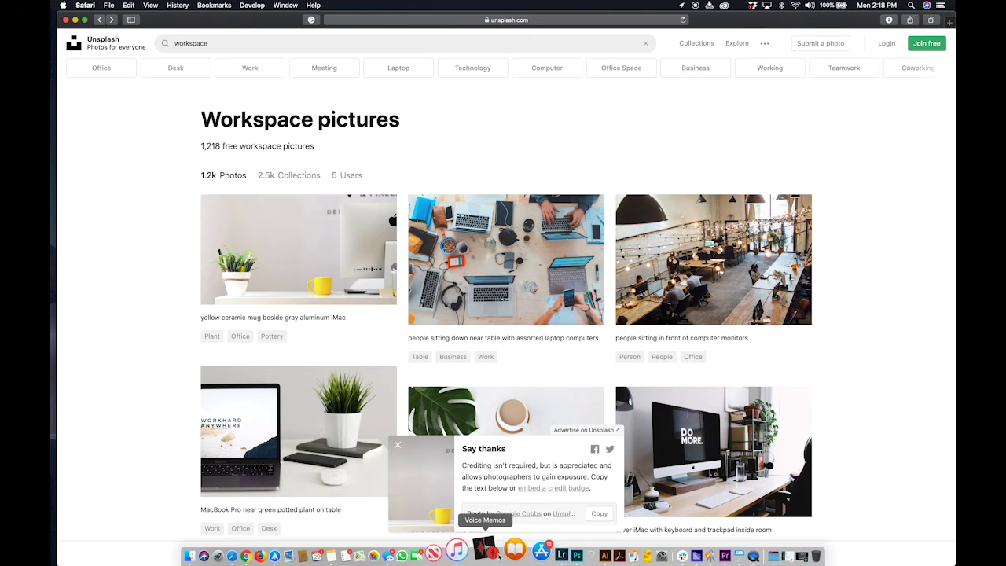
click(547, 559)
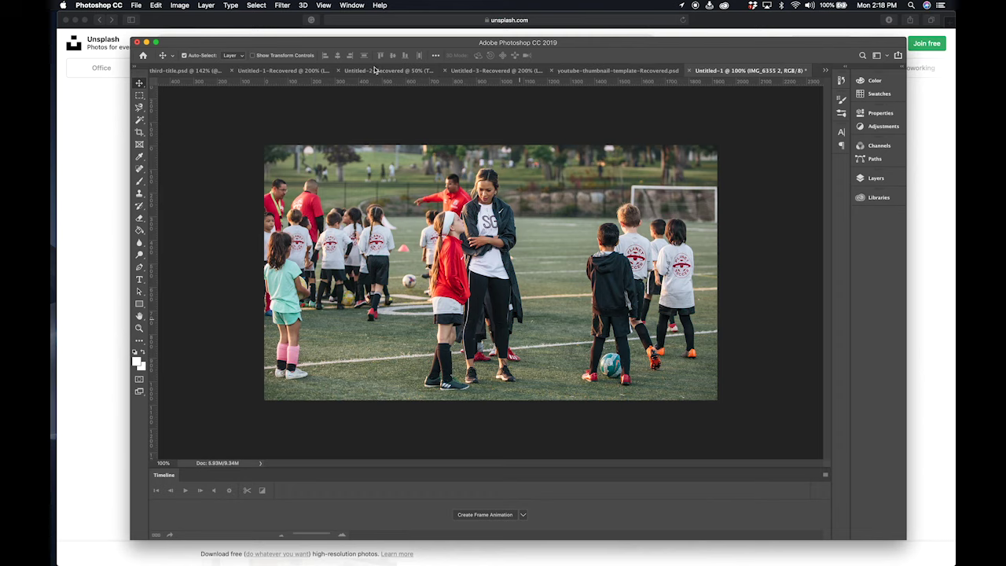
click(137, 6)
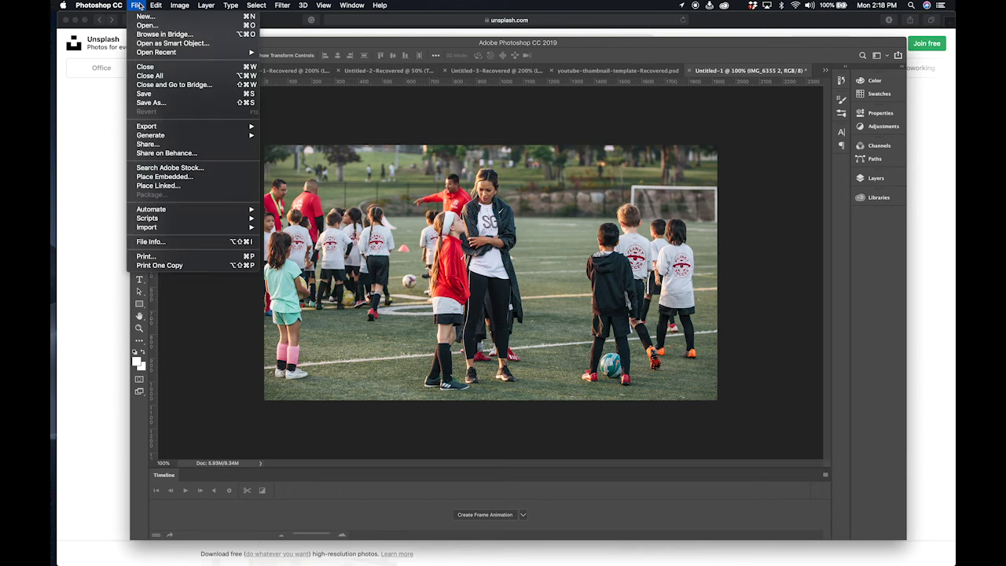
click(401, 128)
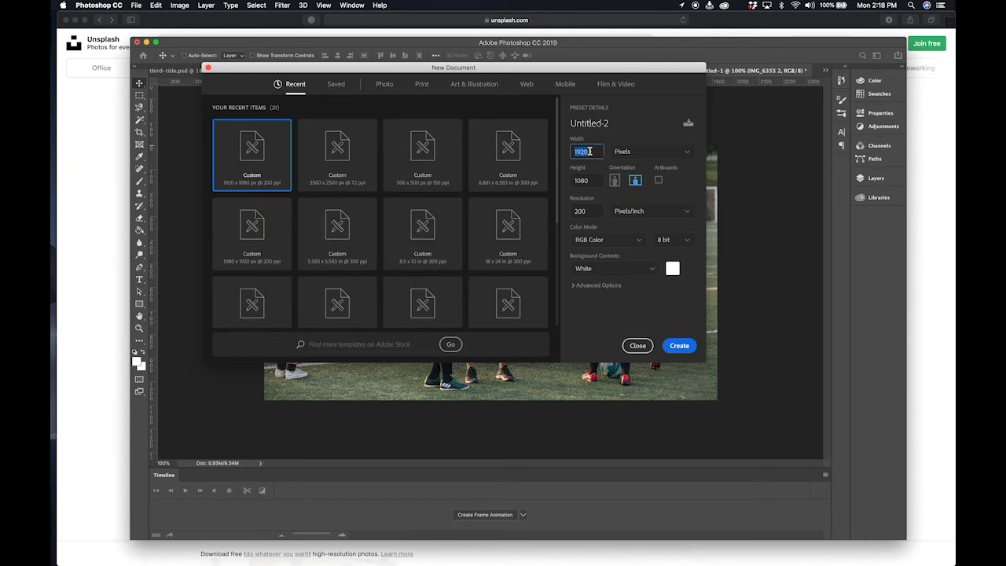
click(591, 181)
click(593, 214)
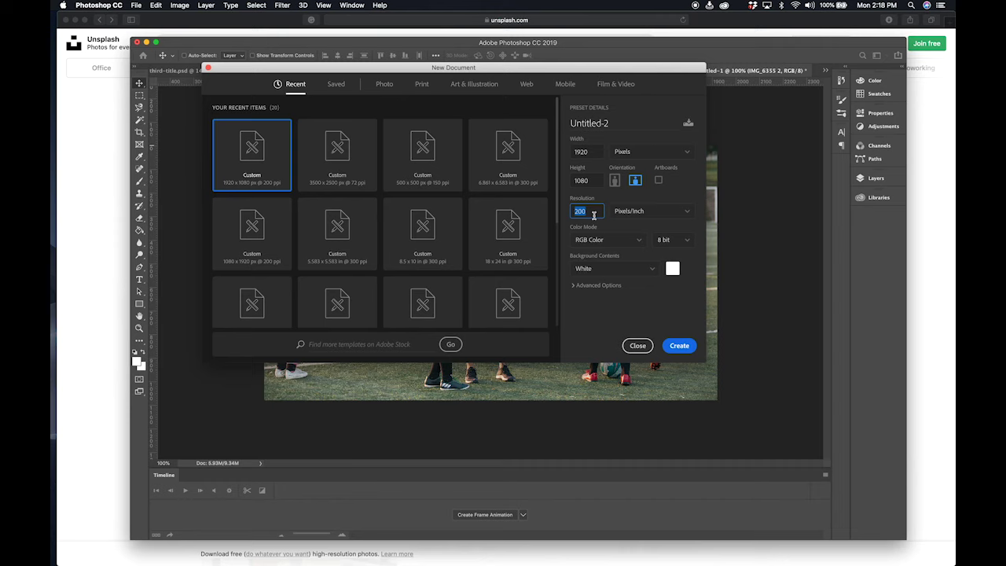
text(72)
drag(622, 72, 579, 47)
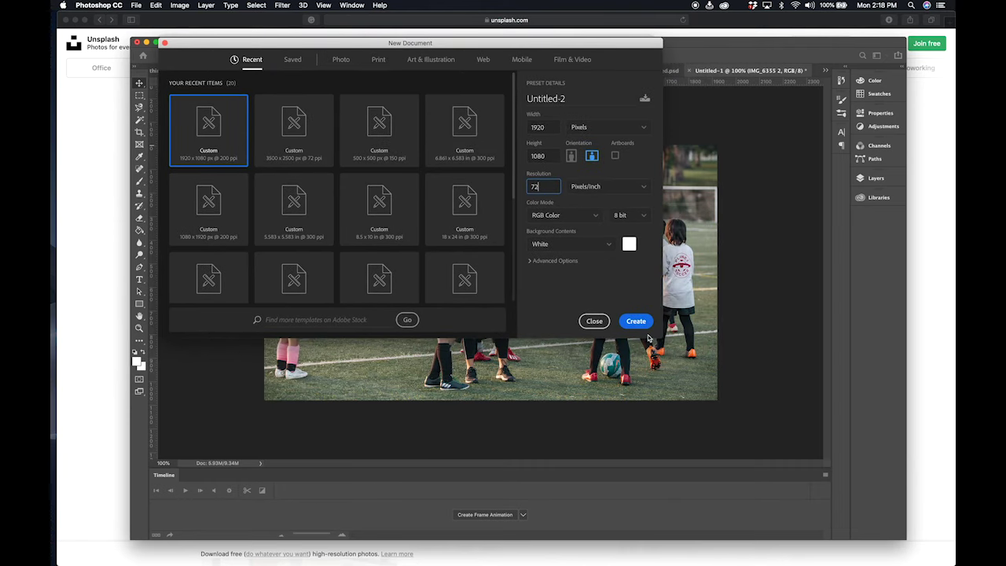
drag(660, 336, 790, 440)
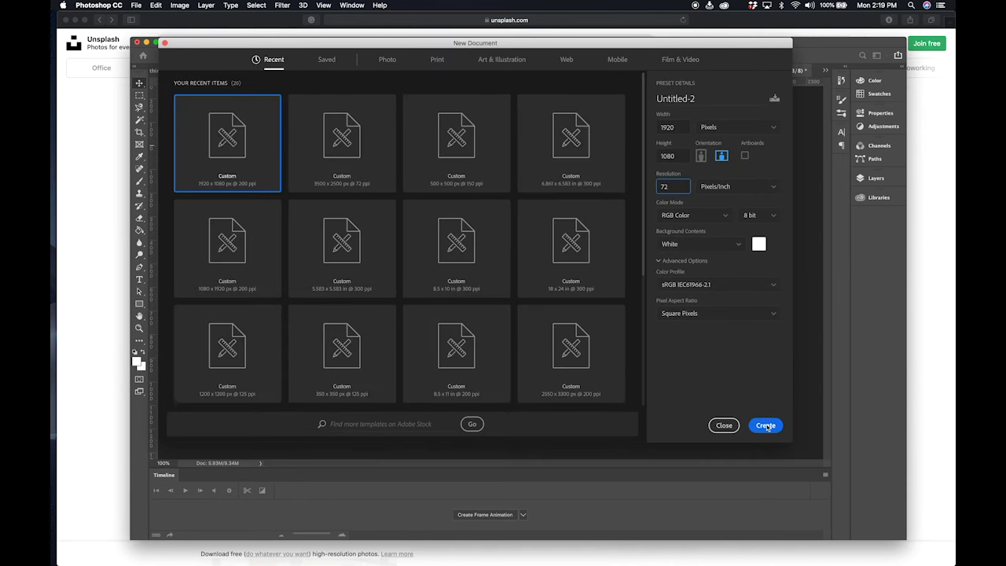
click(766, 425)
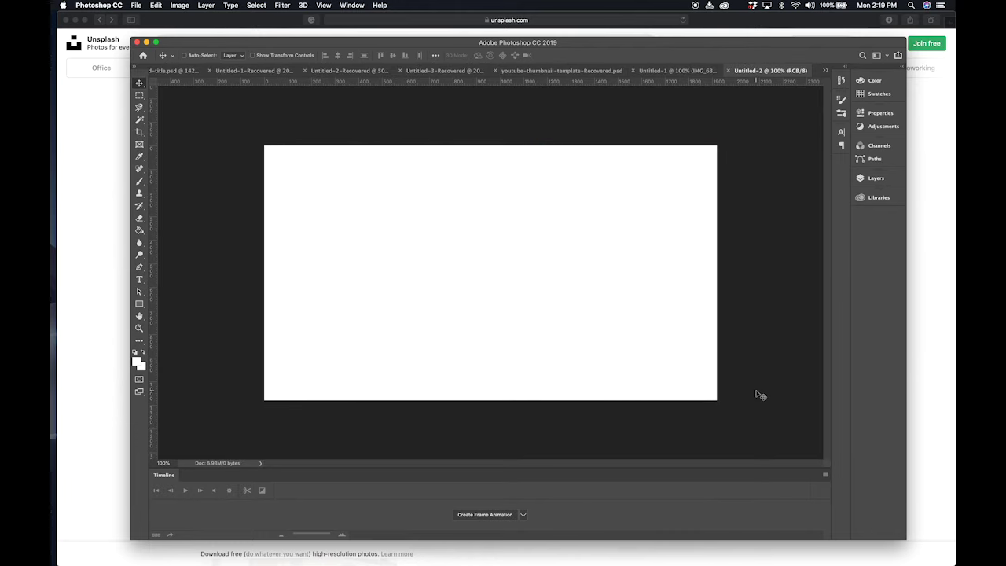
- Place the downloaded yellow mug photo from Finder onto the Untitled-2 canvas
drag(732, 42, 690, 20)
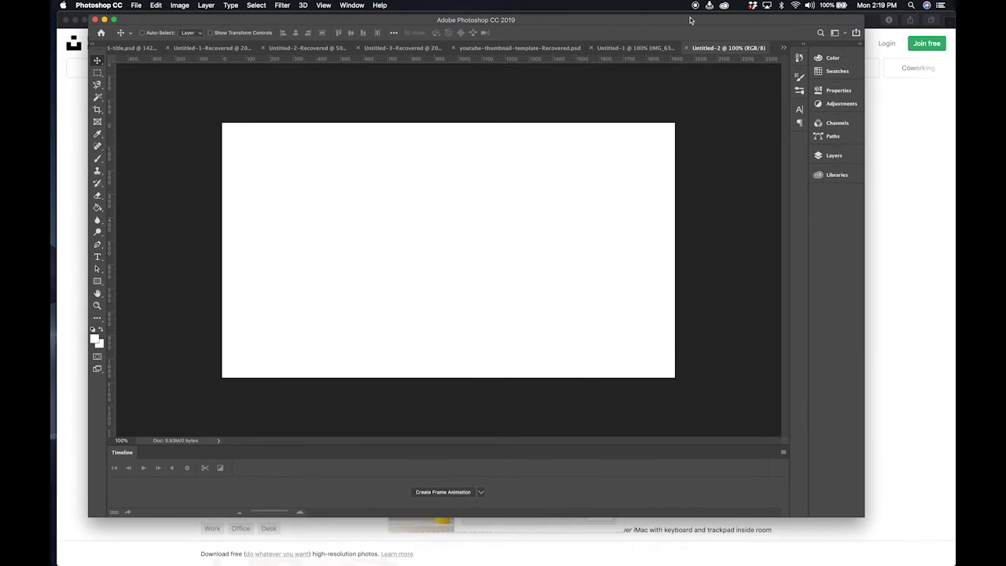
key(super+Tab)
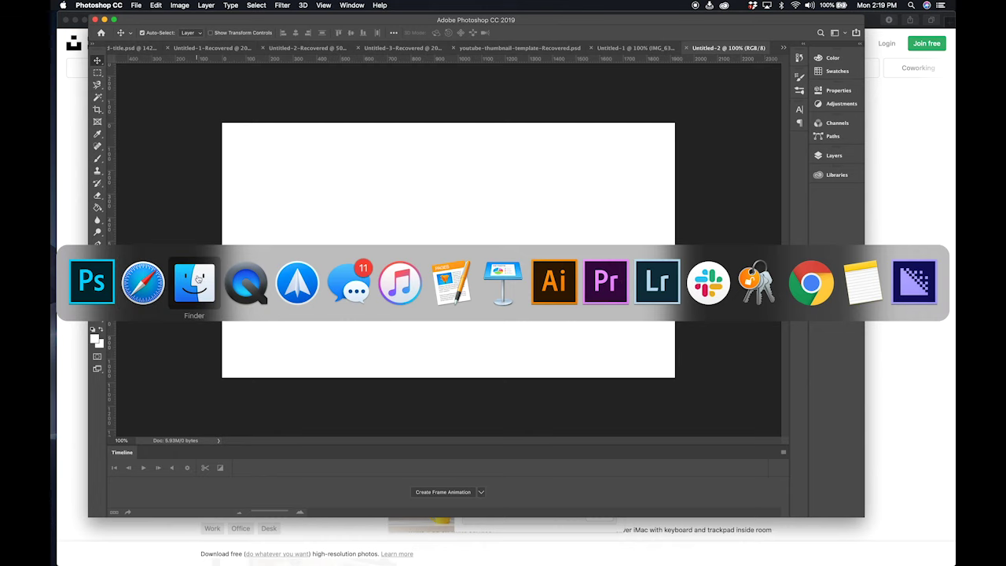
click(196, 276)
drag(510, 189, 513, 121)
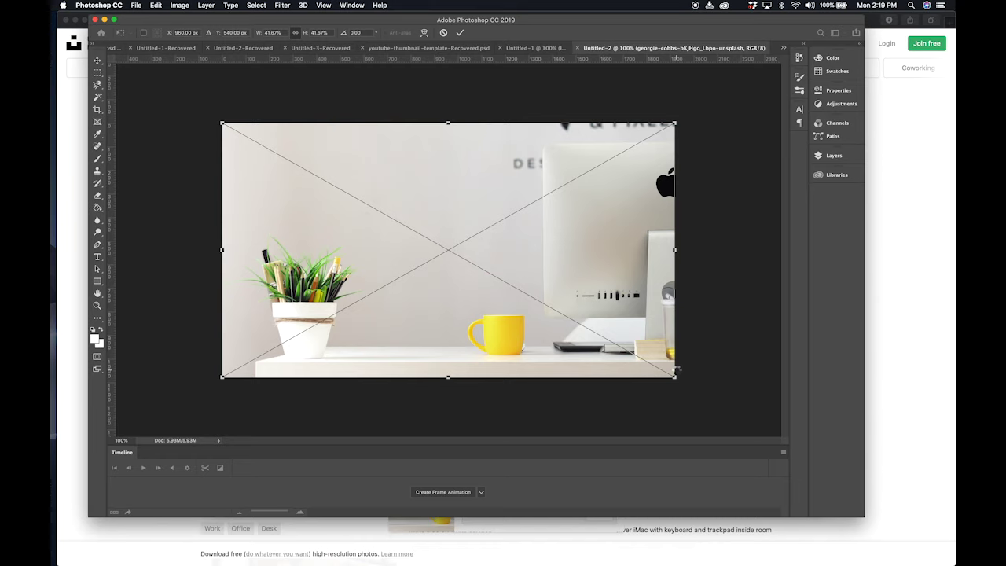
key(Return)
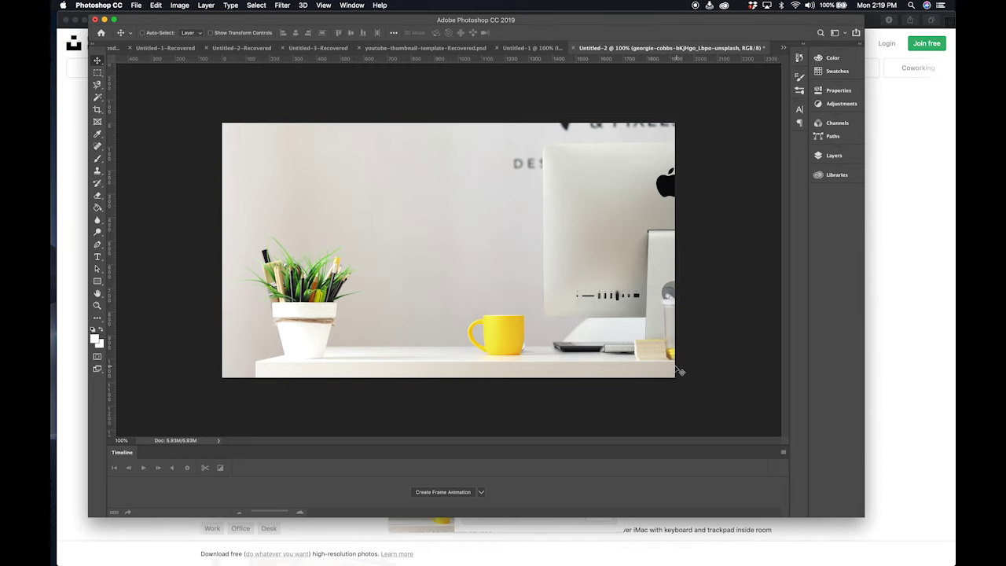
- Scale the placed photo up to about 46% so it fills the canvas
right_click(640, 289)
click(813, 157)
click(820, 155)
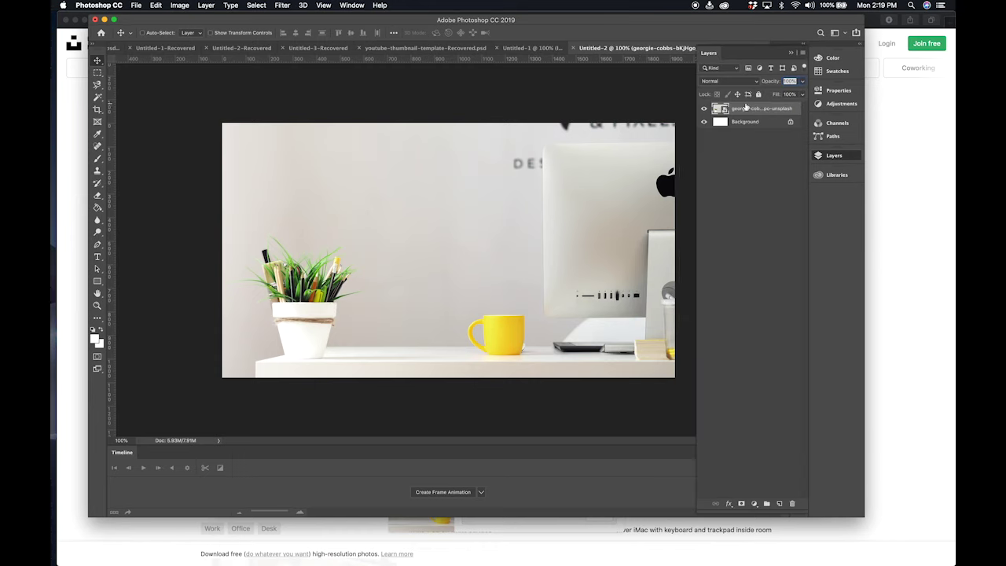
click(790, 52)
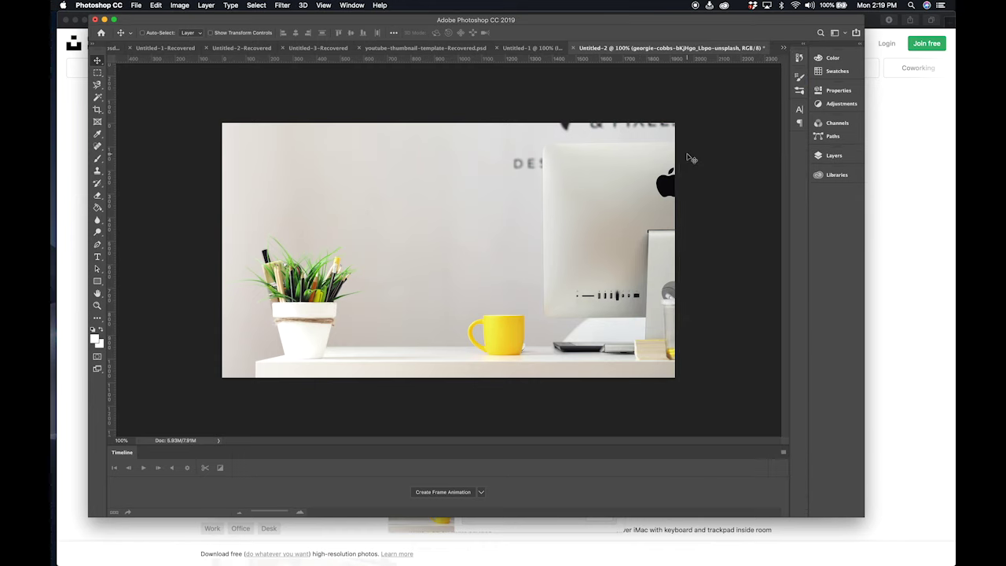
key(super+t)
drag(674, 377, 697, 391)
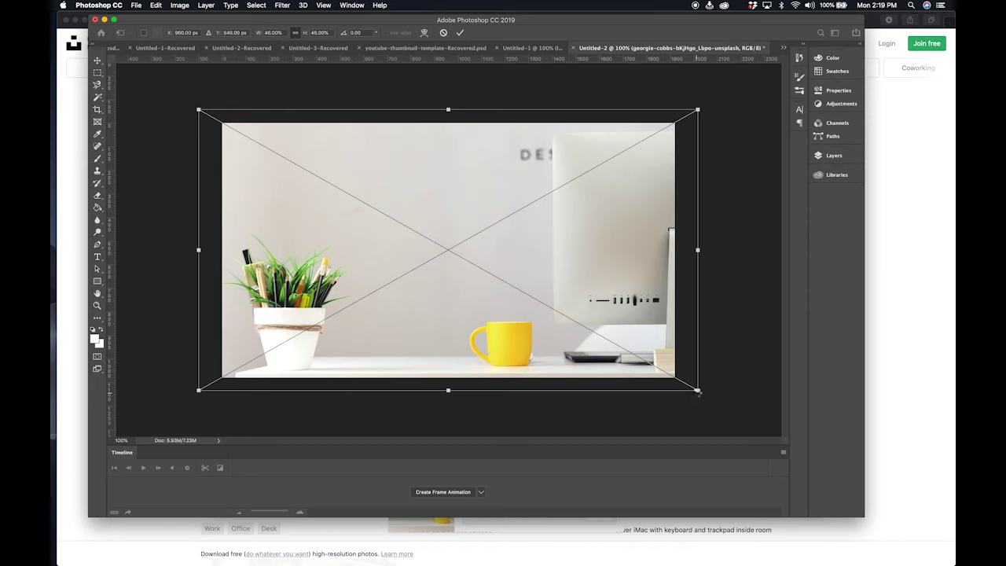
key(Escape)
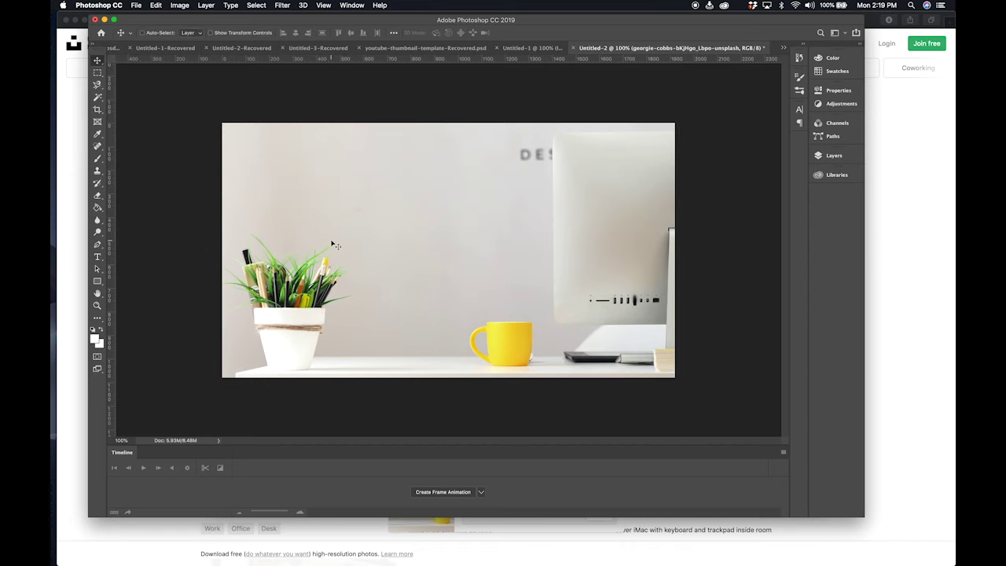
- Add a black-filled Layer 1 above the photo and lower its fill to around 12%
click(833, 155)
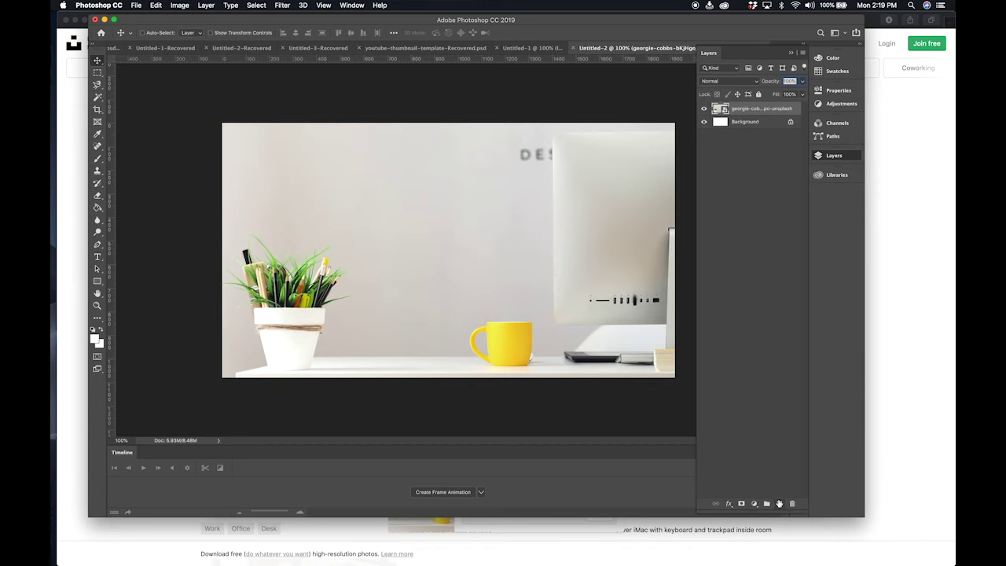
click(779, 503)
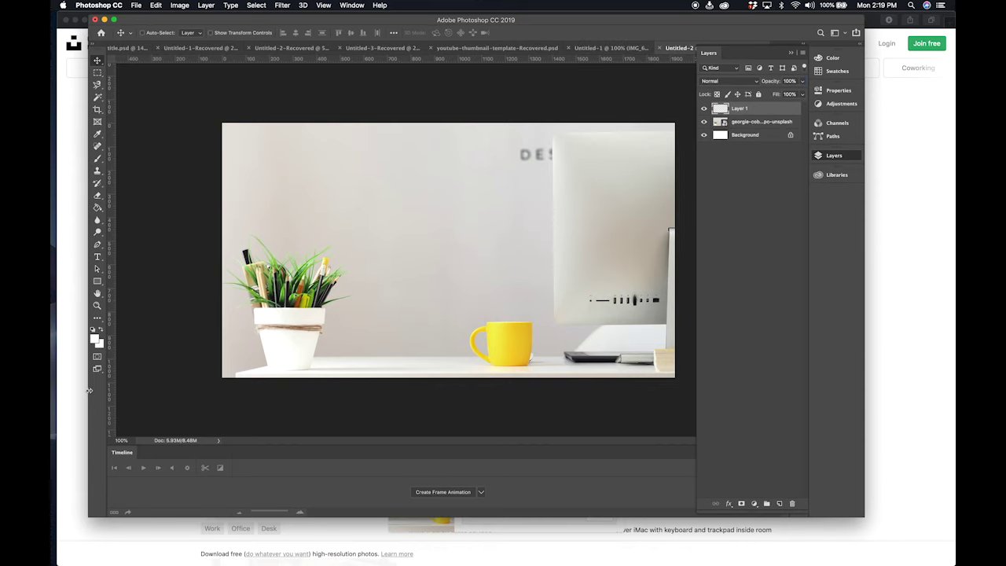
click(93, 330)
key(alt+BackSpace)
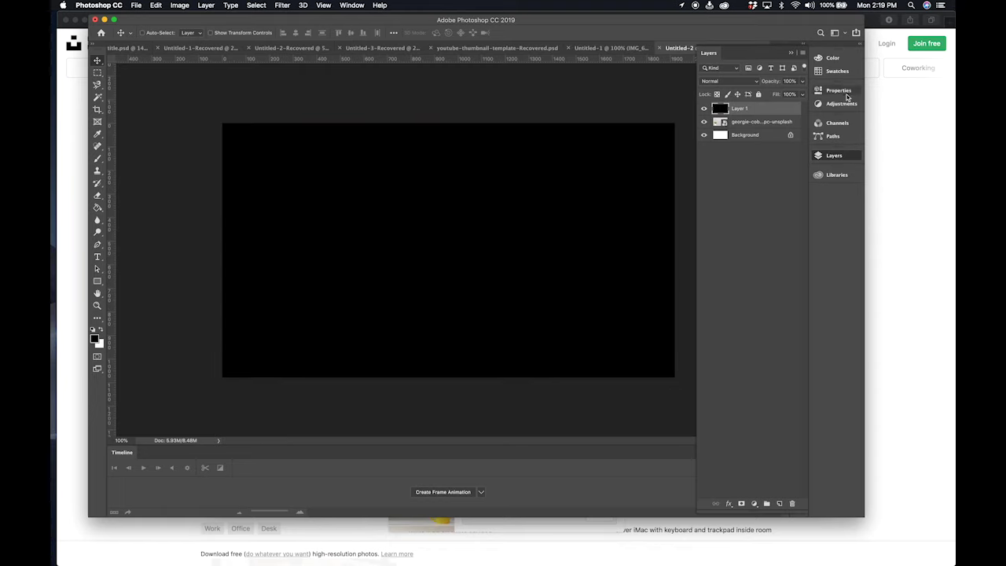
click(801, 94)
click(773, 107)
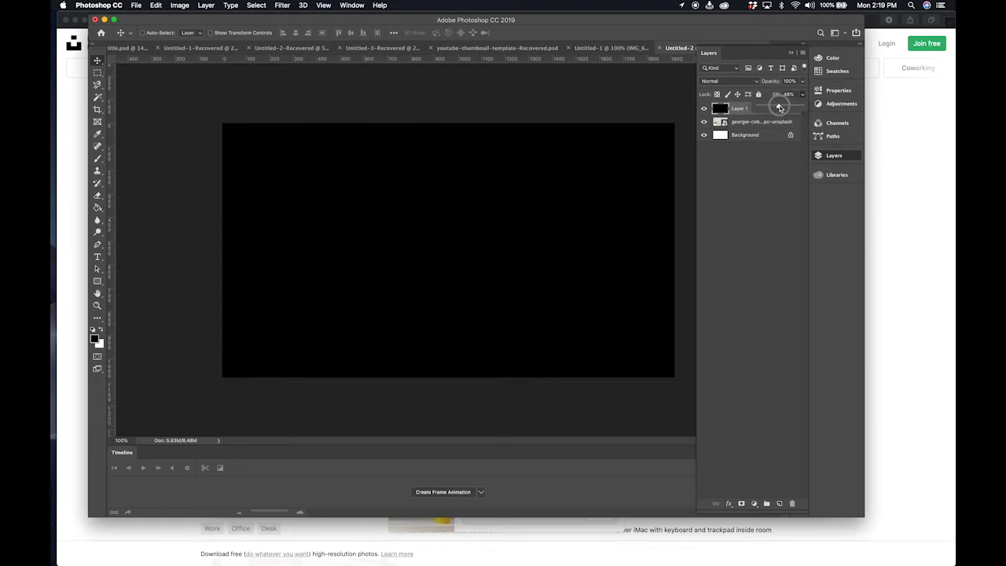
drag(773, 107, 762, 107)
click(791, 54)
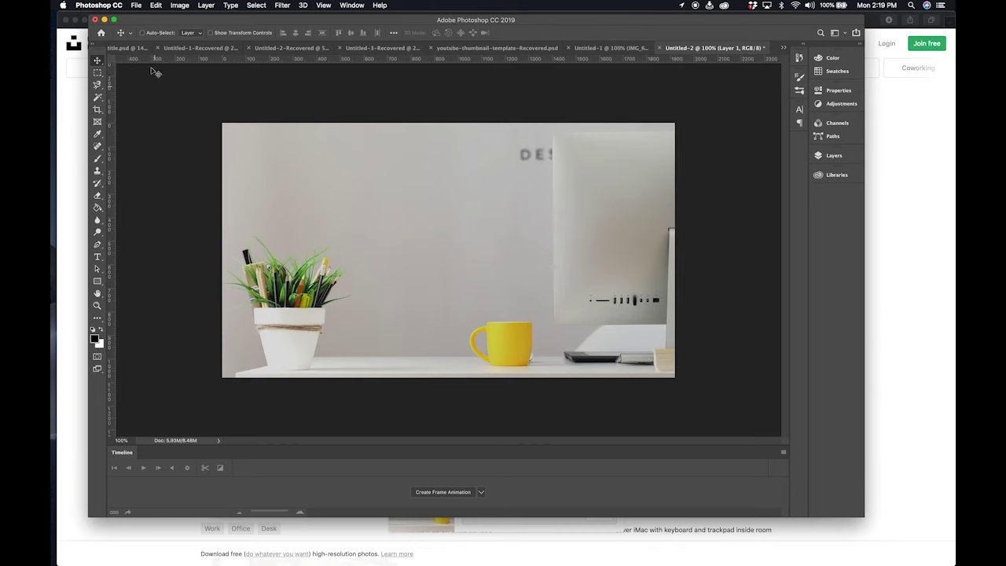
- Open Save for Web (Legacy), keep the JPEG High preset, and confirm 1920 width output
click(136, 5)
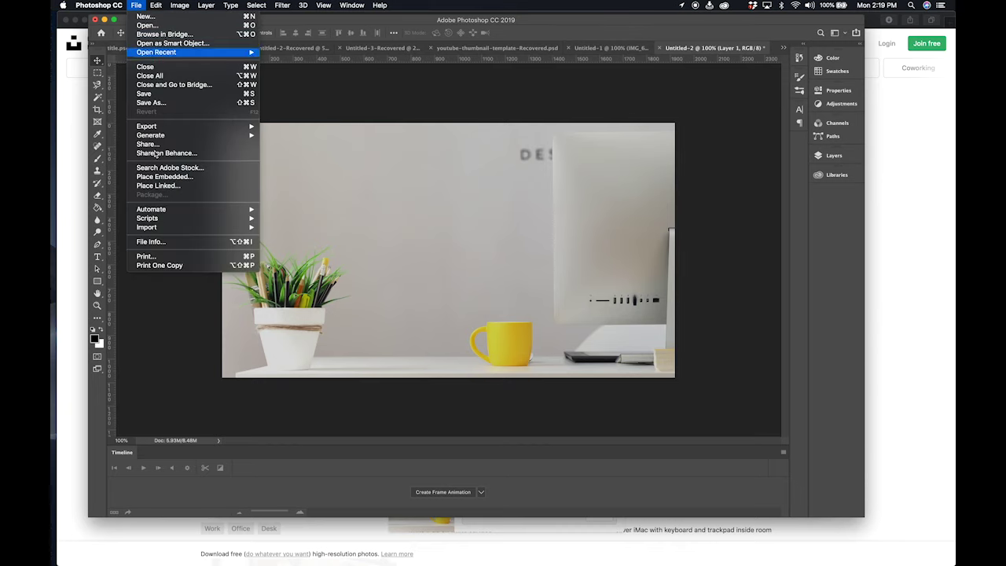
mouse_move(250, 128)
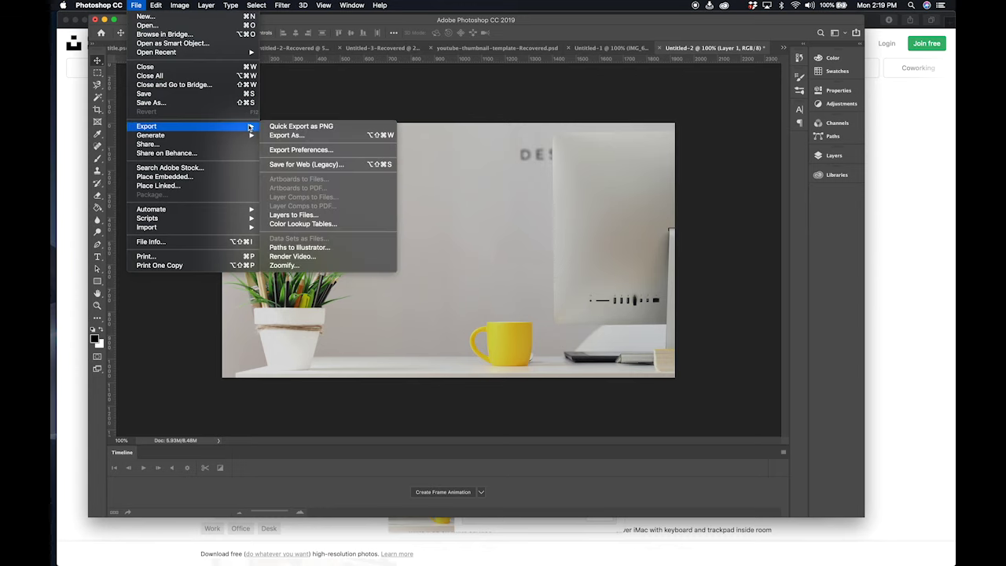
click(308, 165)
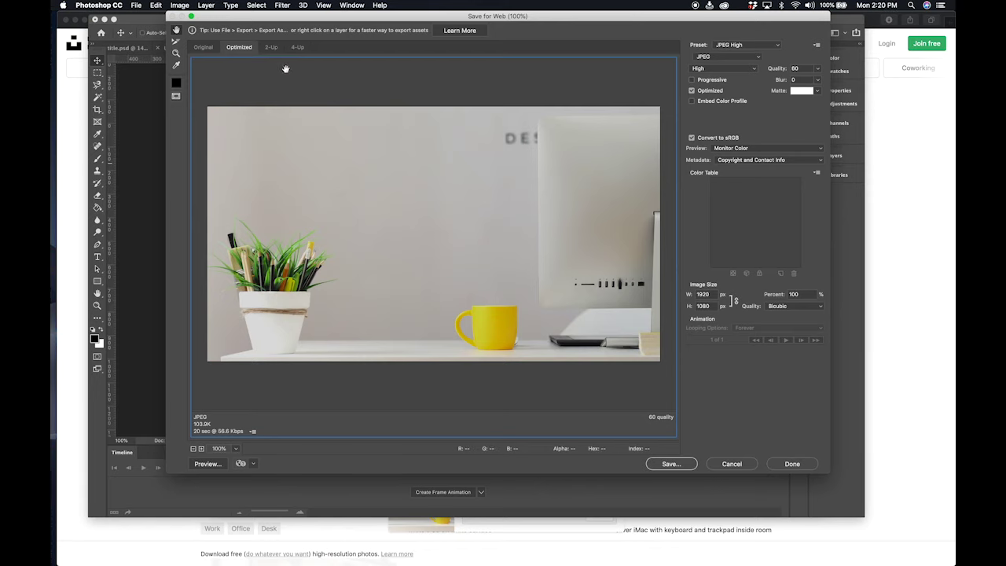
click(764, 44)
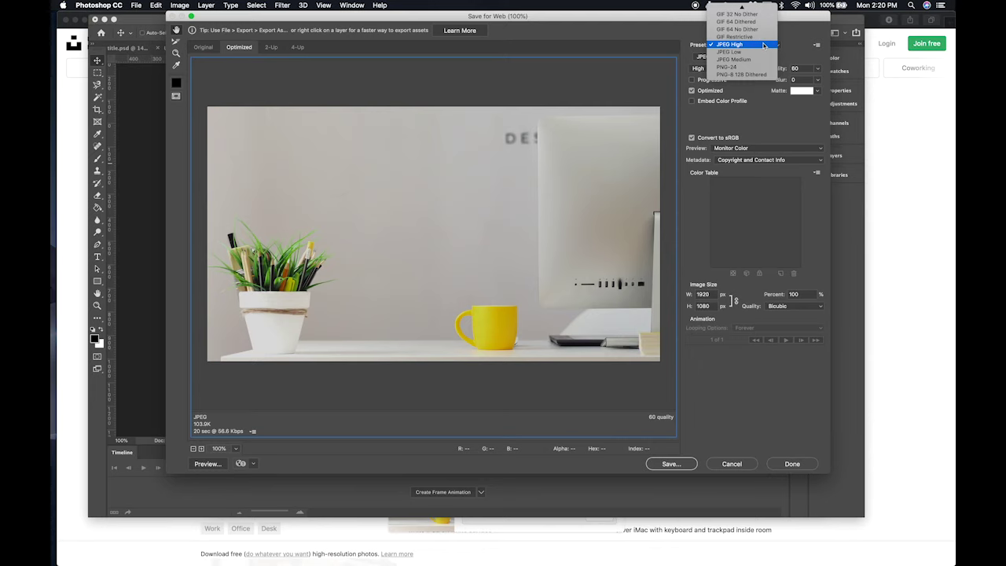
click(764, 45)
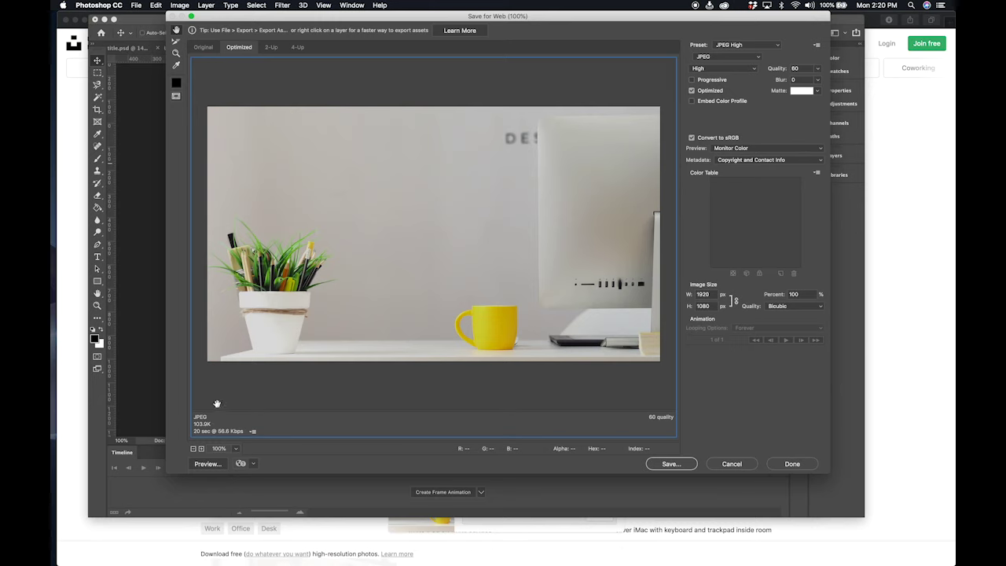
click(707, 294)
- Create a BDSN-4950 folder inside FIDM-SU-2019 on the external SSD
click(670, 464)
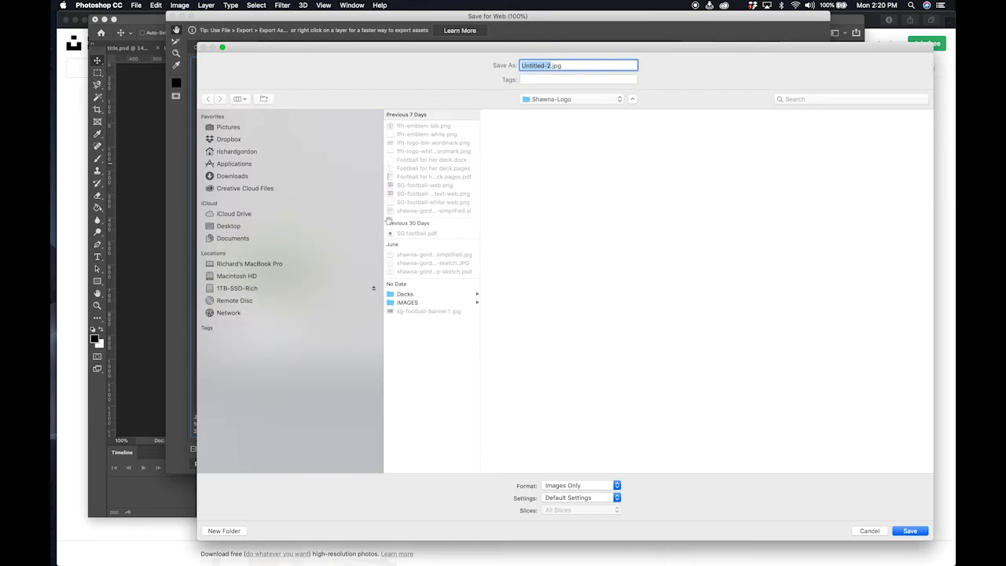
click(258, 288)
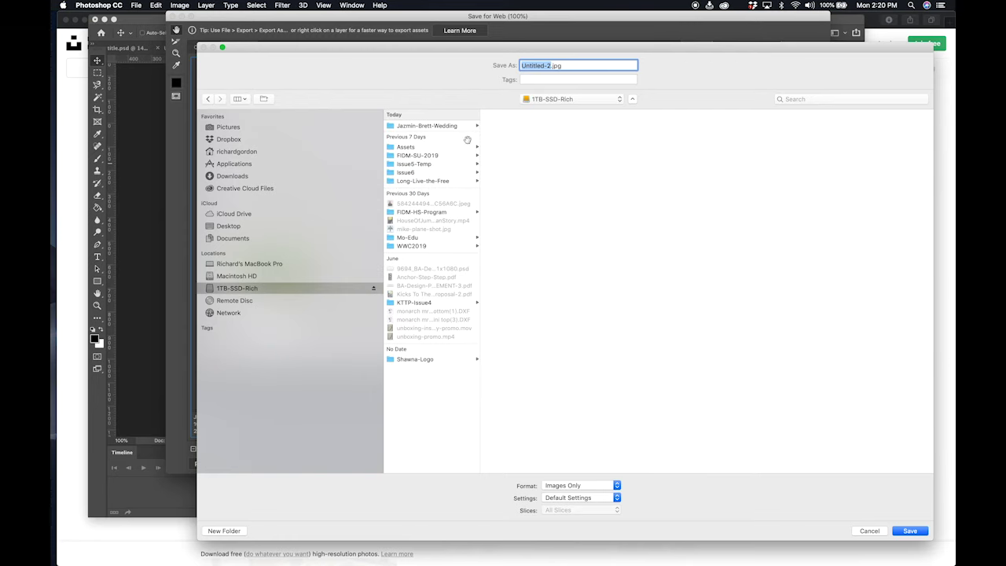
click(441, 155)
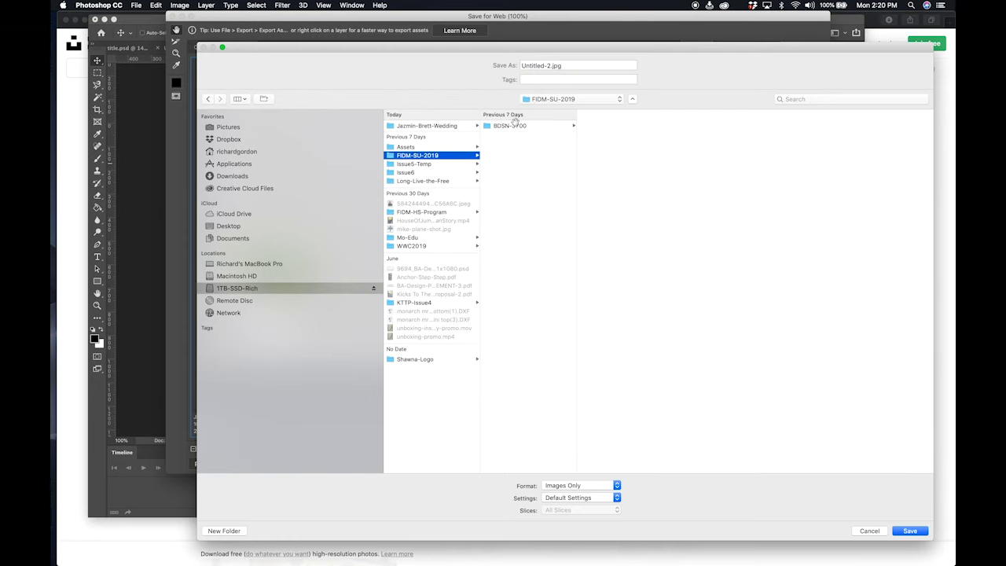
click(240, 530)
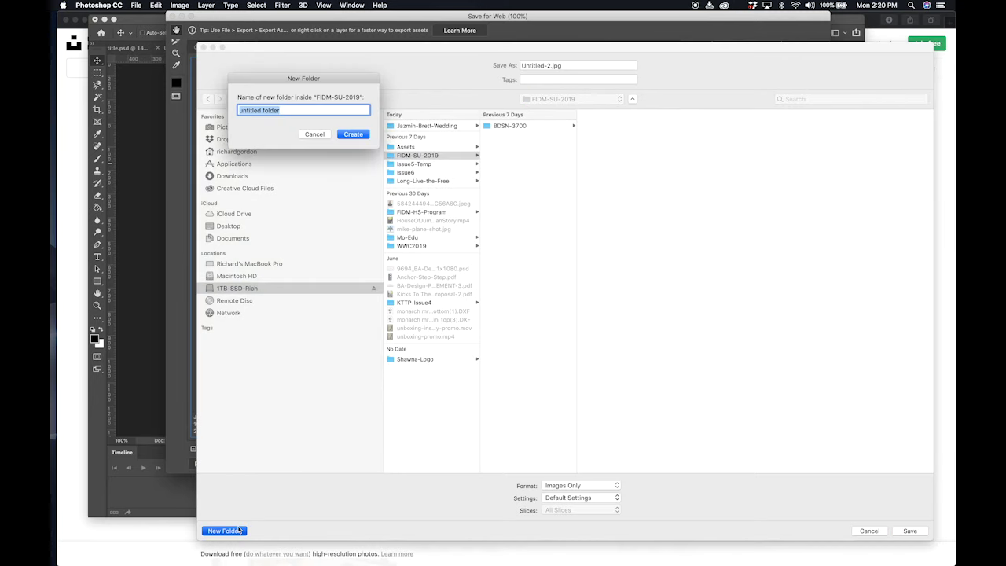
text(BDSN-4950)
click(353, 134)
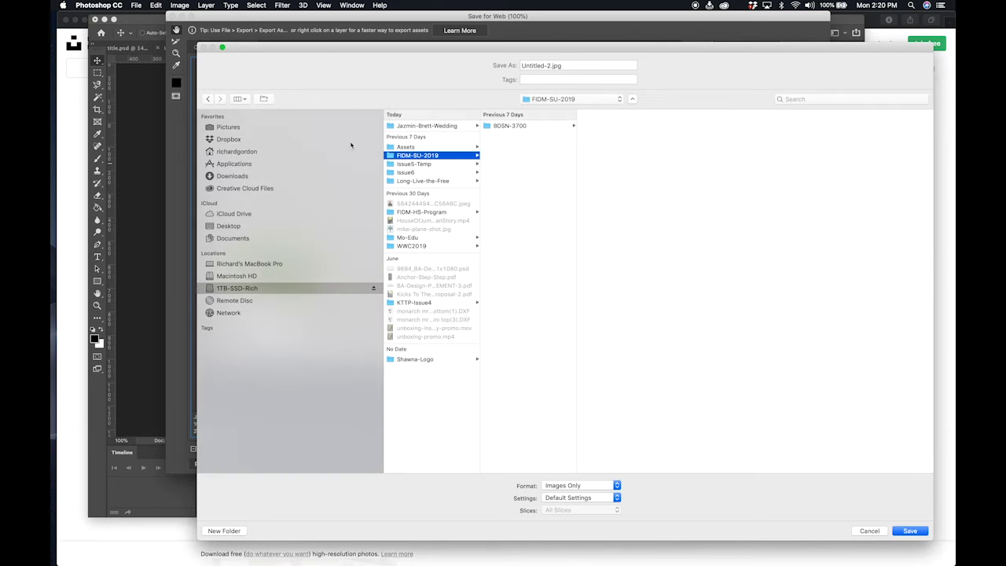
- Make a background-images folder and save the JPEG there as background-image
mouse_move(231, 560)
click(224, 530)
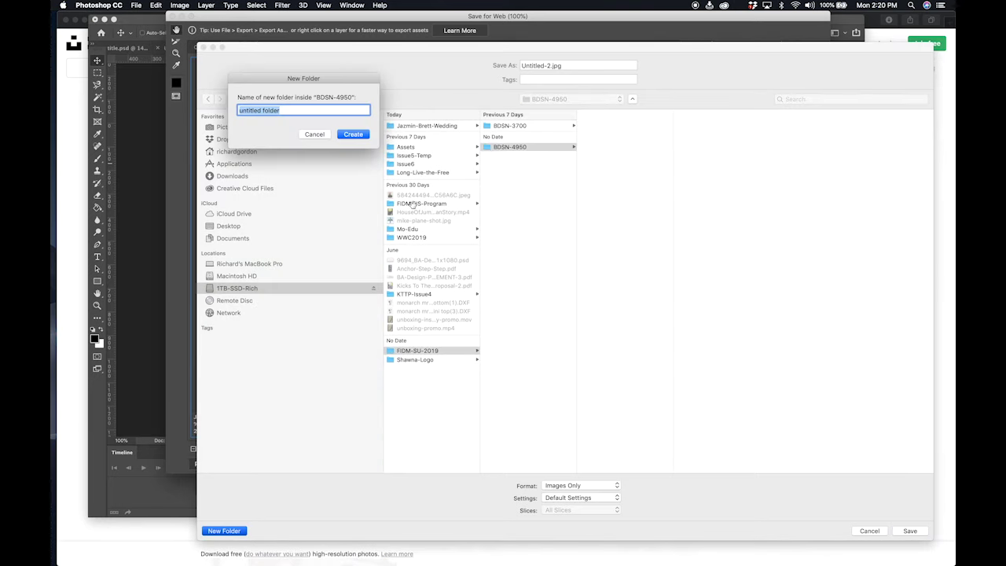
text(background-images)
key(Return)
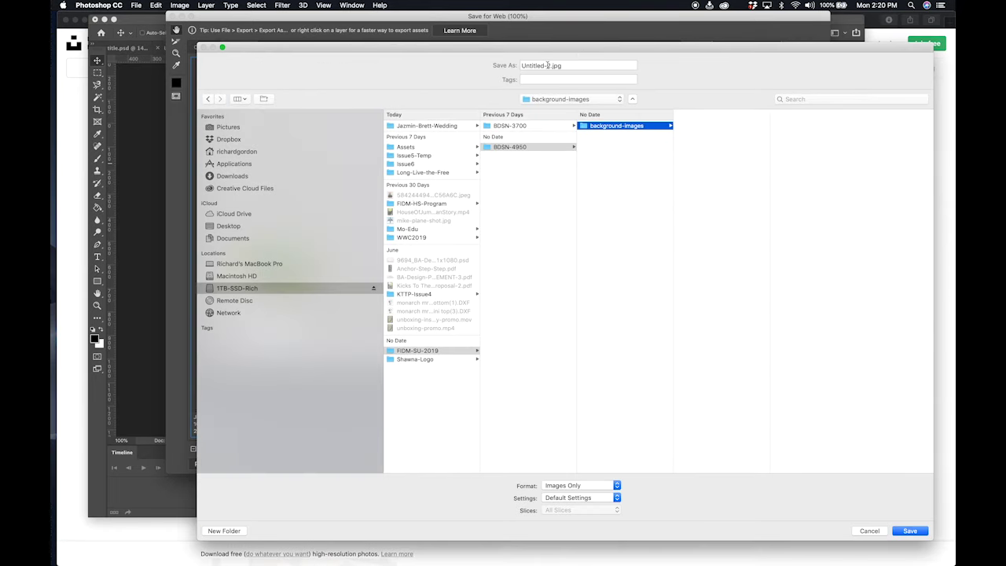
key(Tab)
text(backgroun)
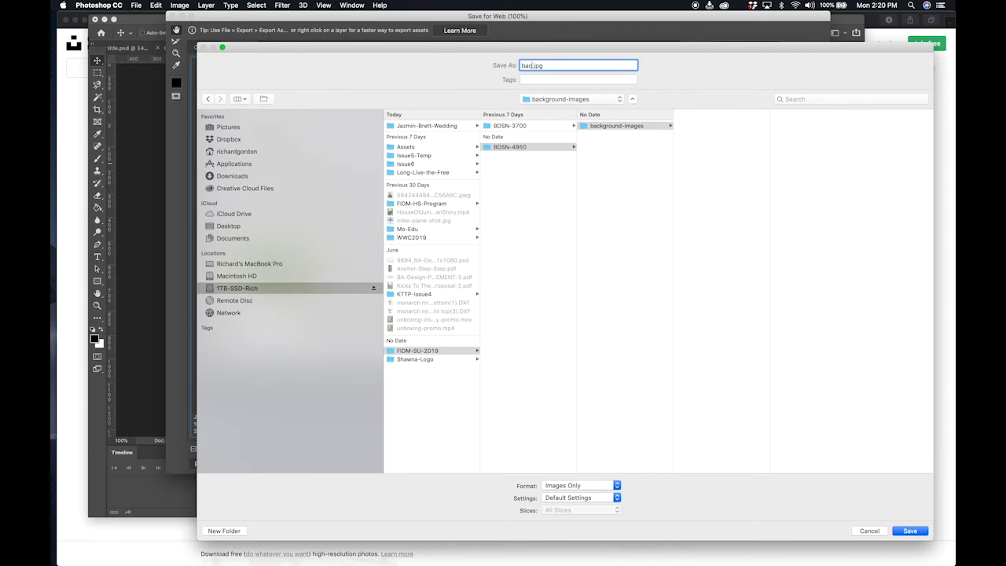
text(d-image1)
click(911, 532)
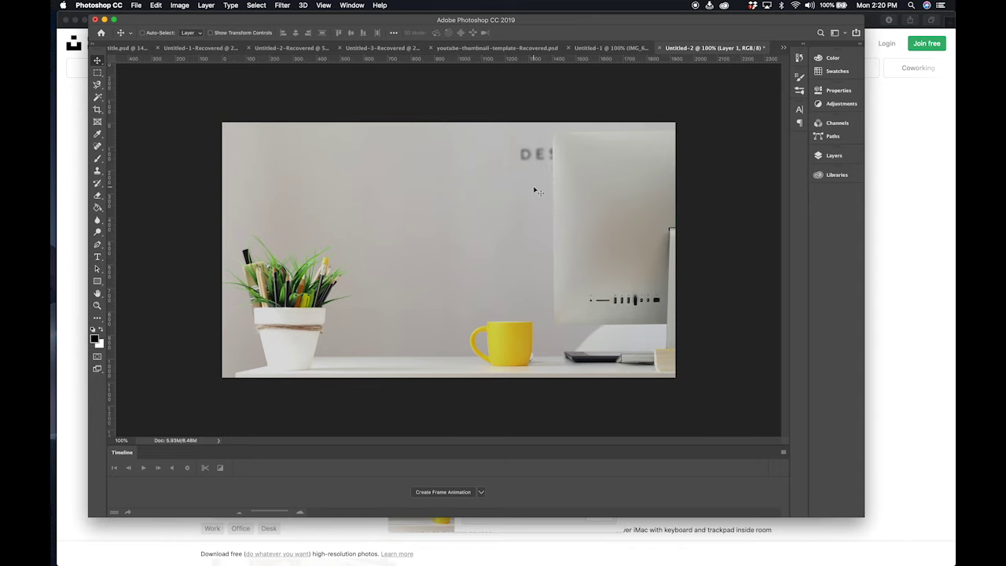
- Return to the Unsplash workspace results in Safari and scroll further down
key(super+Tab)
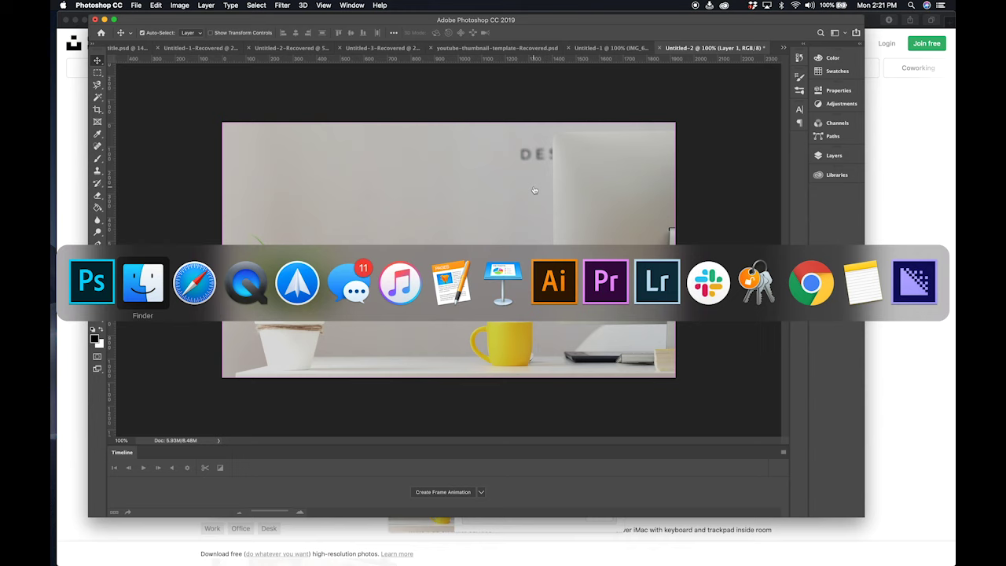
key(super+Tab)
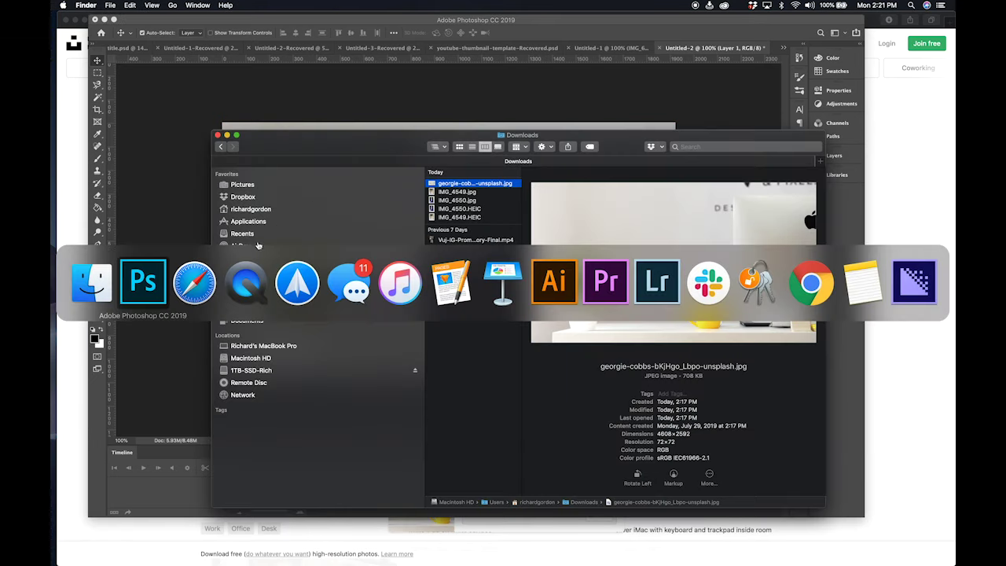
click(80, 117)
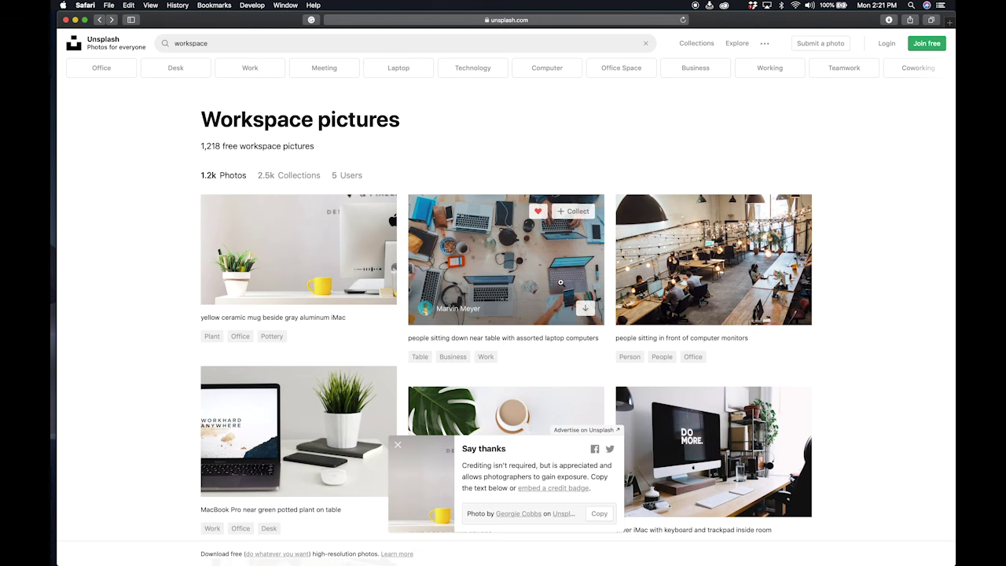
scroll(499, 265, down, 5)
scroll(499, 266, down, 5)
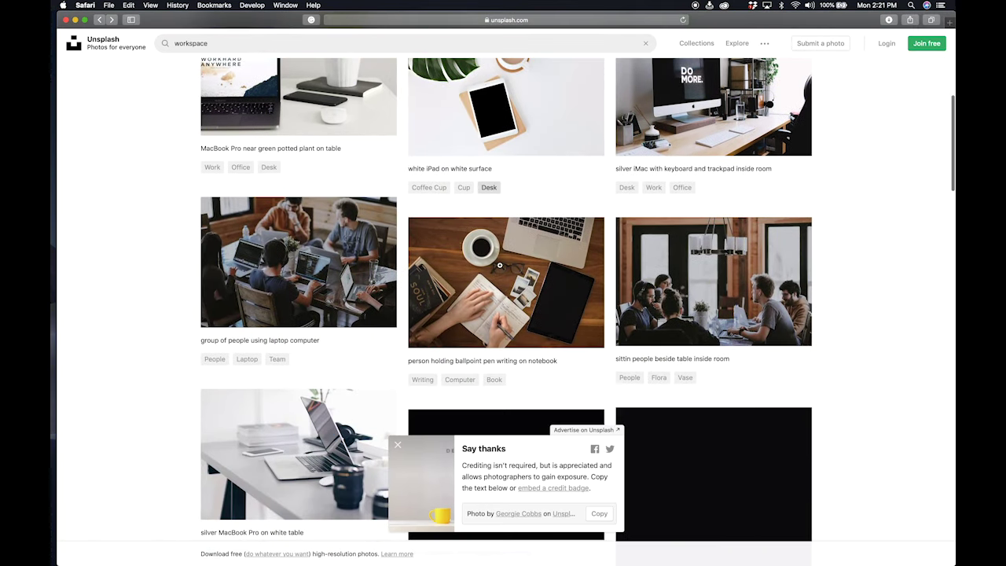
scroll(499, 265, down, 3)
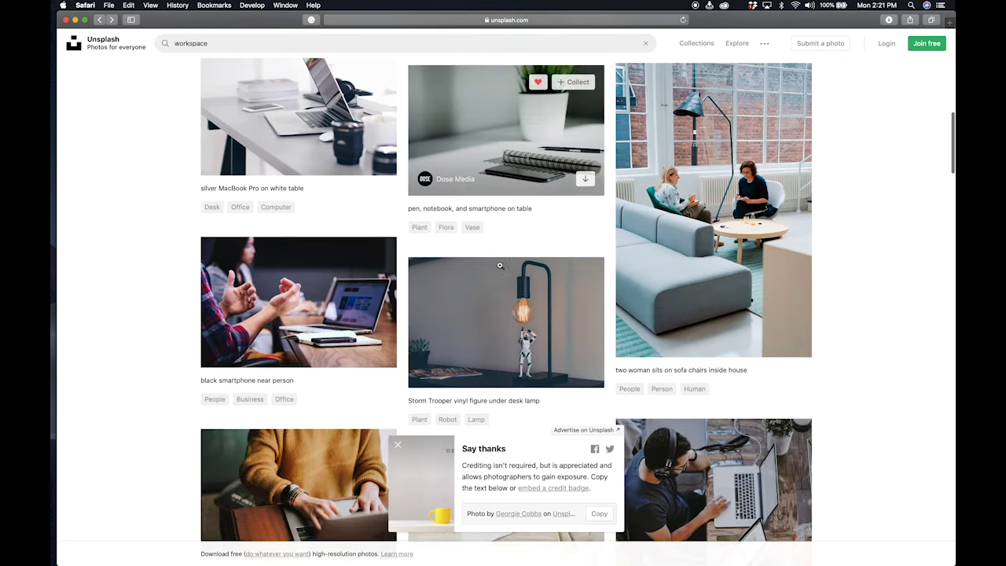
- Download the photo of two women on sofa chairs by a brick-walled window
click(737, 159)
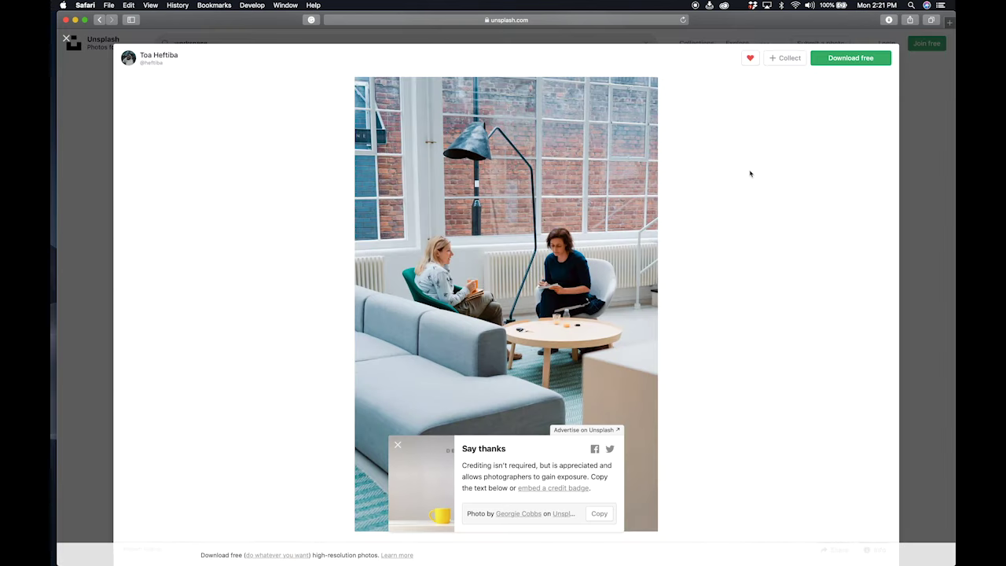
click(844, 60)
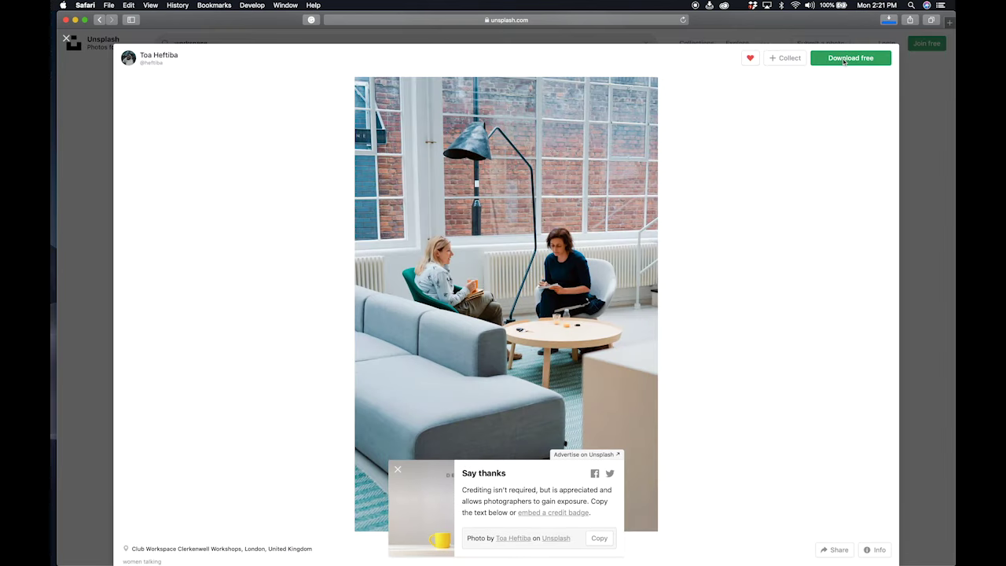
click(887, 20)
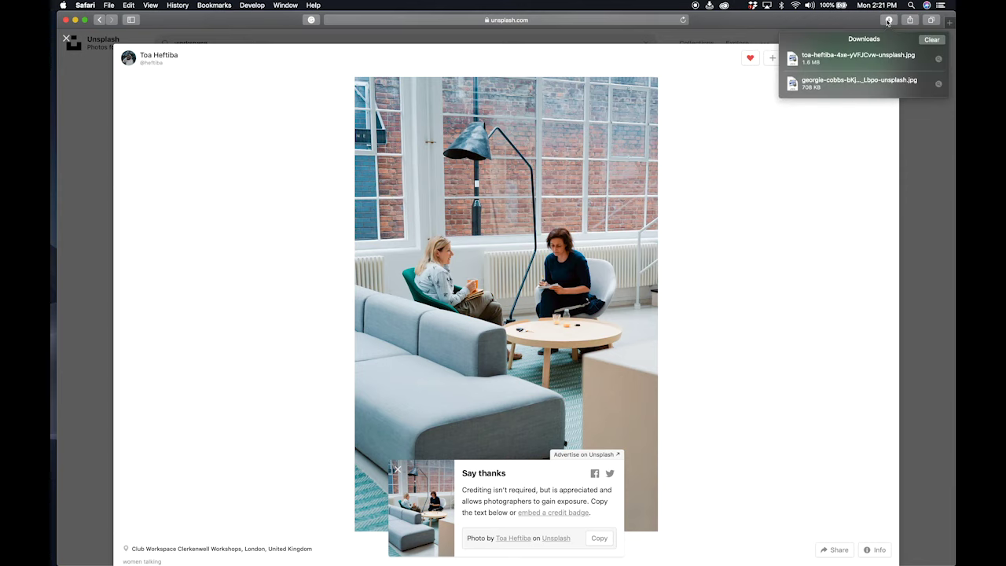
click(888, 20)
key(super+Tab)
key(super+Tab)
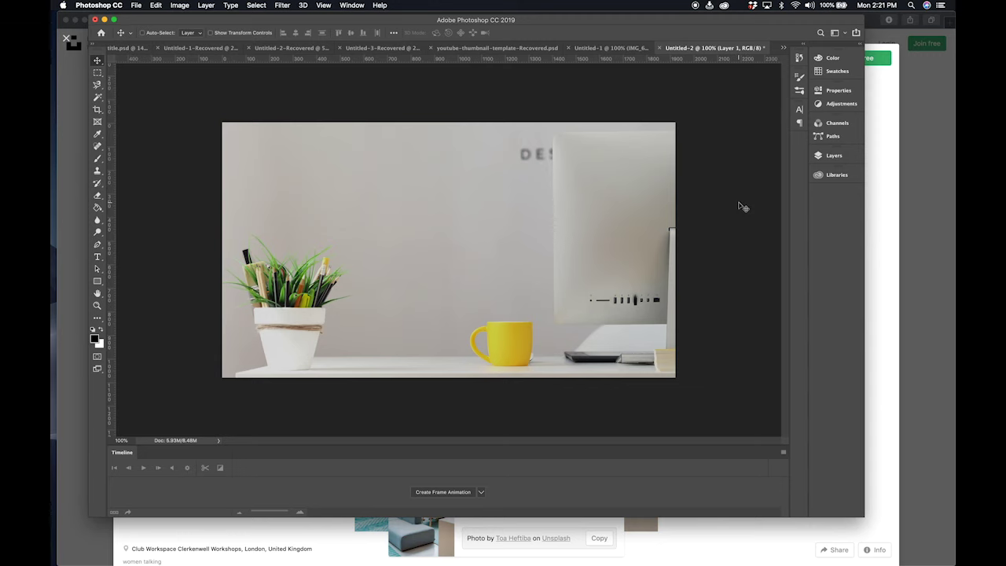
- Drag the sofa photo from Downloads onto the Photoshop canvas and confirm its 2558×3837 size
key(super+Tab)
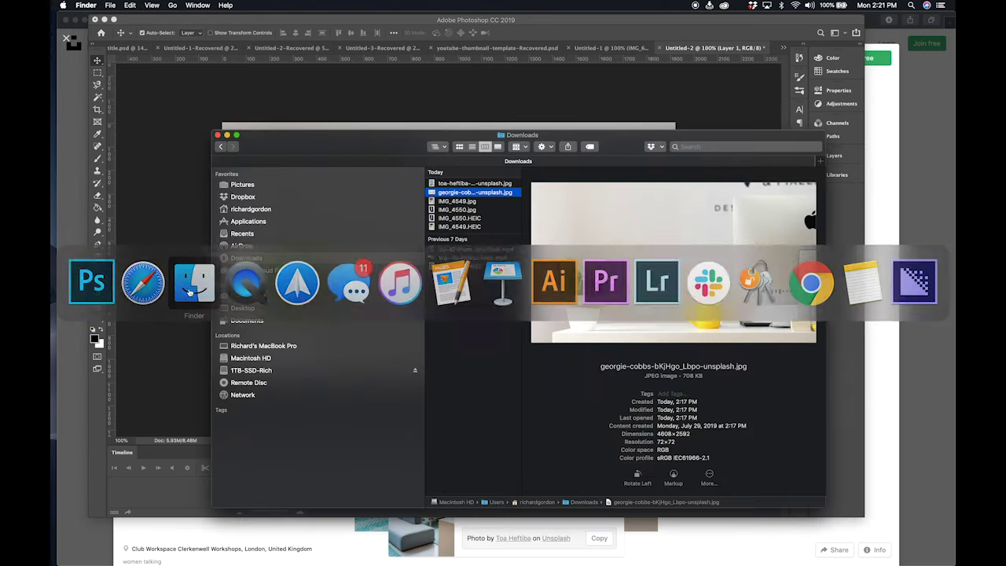
click(500, 183)
drag(495, 183, 474, 121)
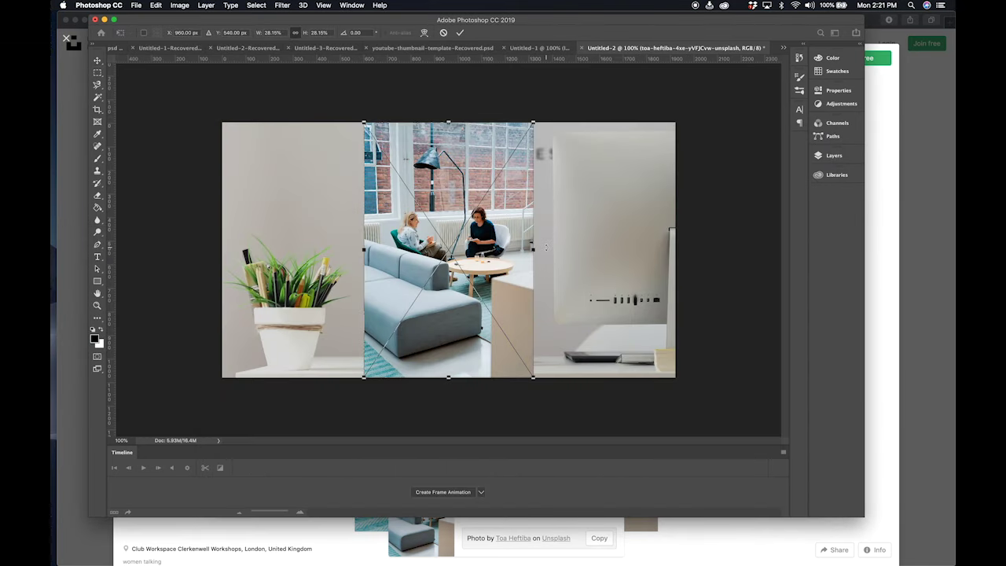
key(super+Tab)
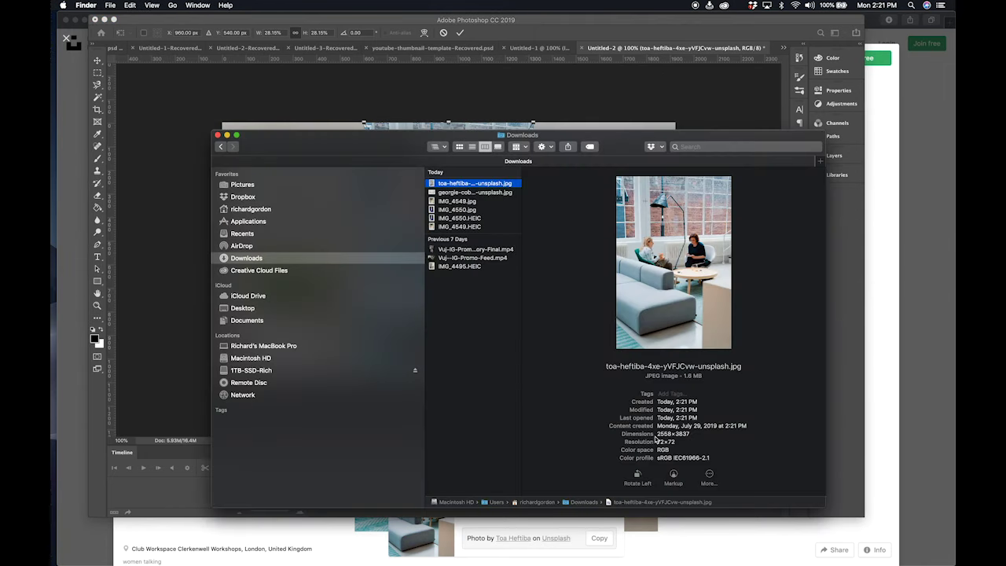
drag(655, 434, 696, 433)
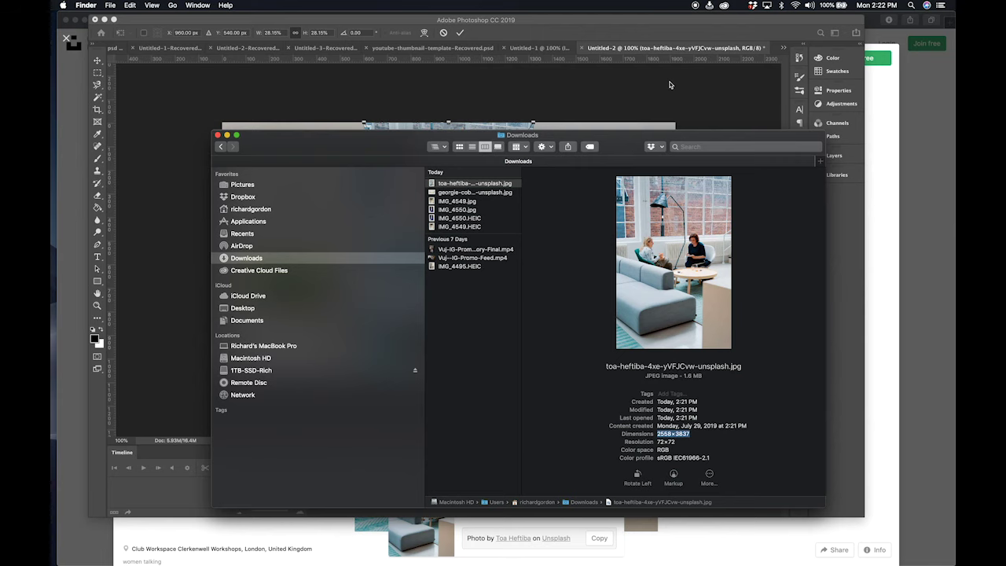
click(577, 82)
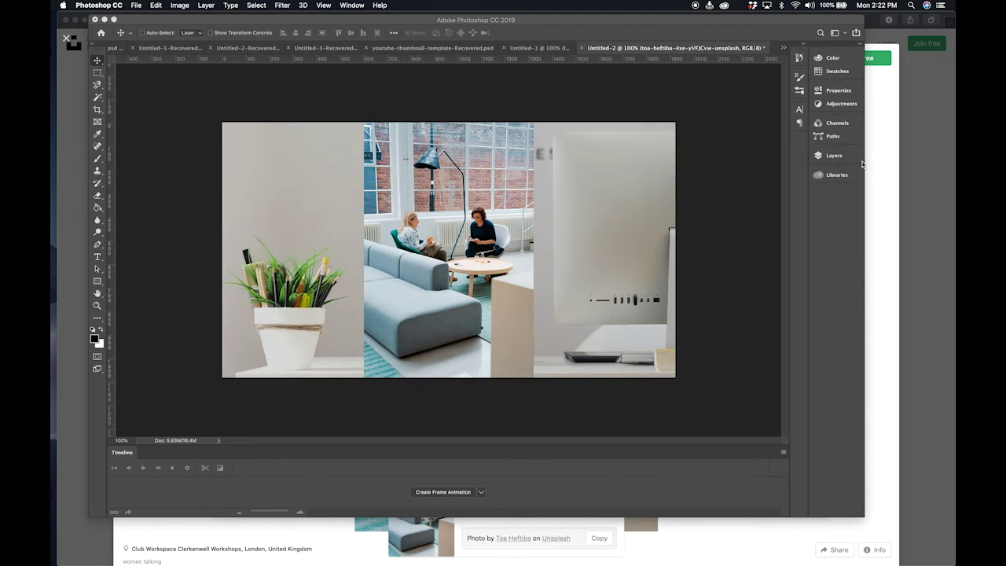
- Commit the sofa photo's transform at 28.15% scale as the top layer
click(838, 157)
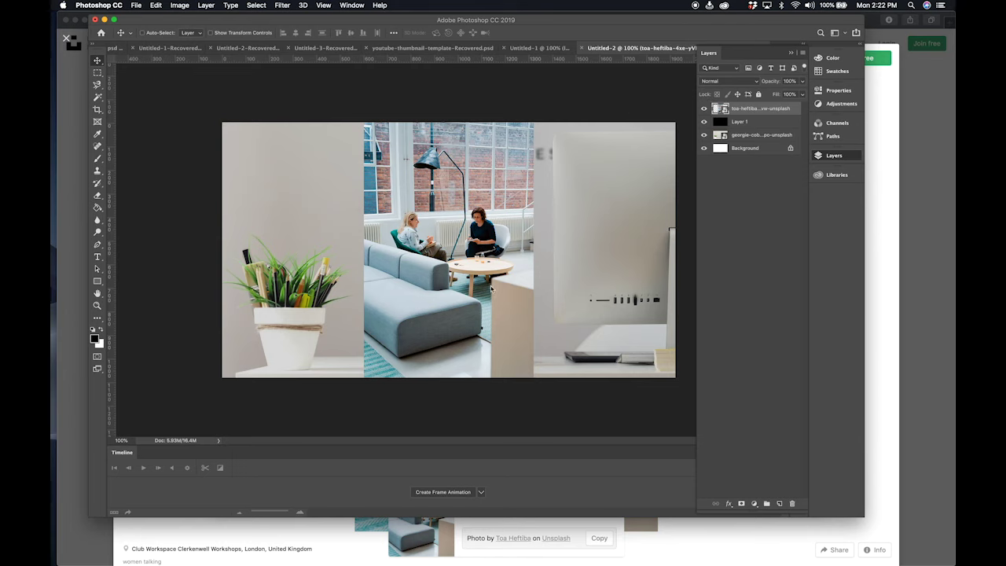
key(ctrl+t)
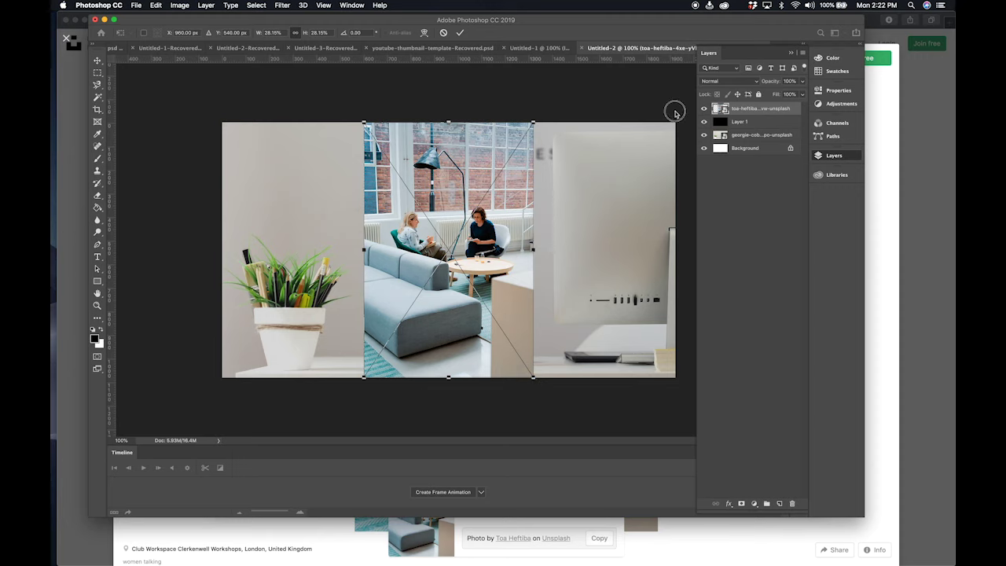
key(Return)
key(t)
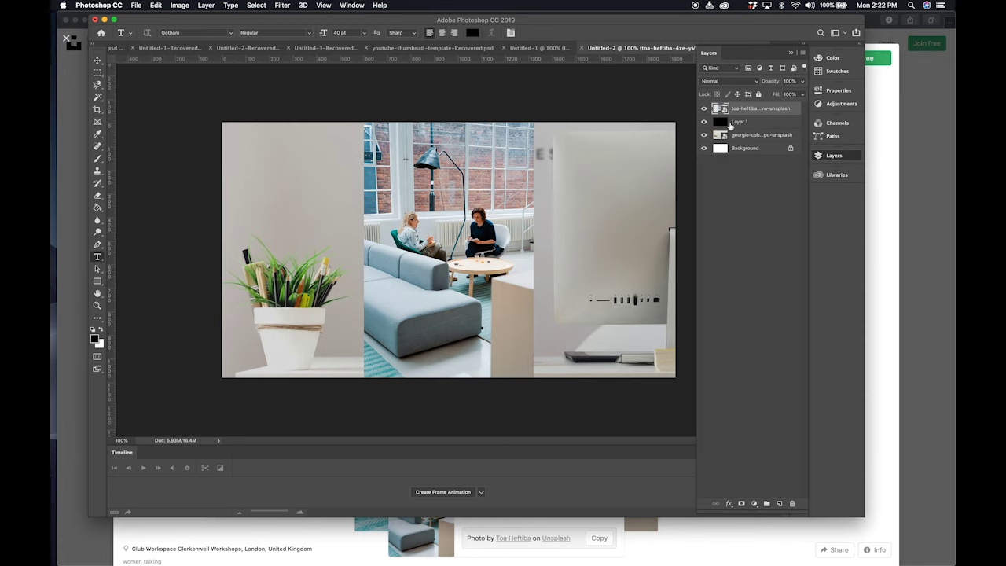
key(super+t)
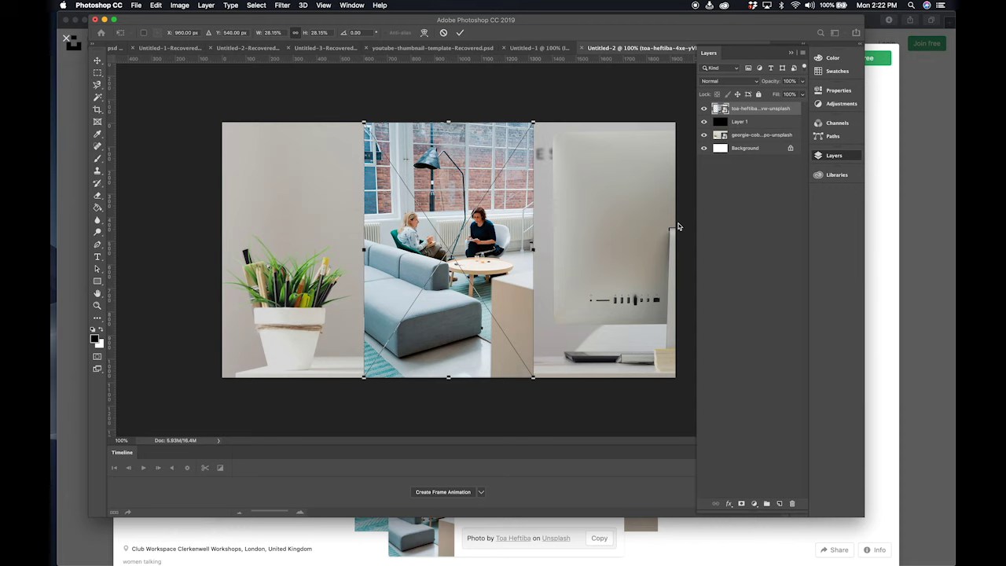
key(Return)
key(t)
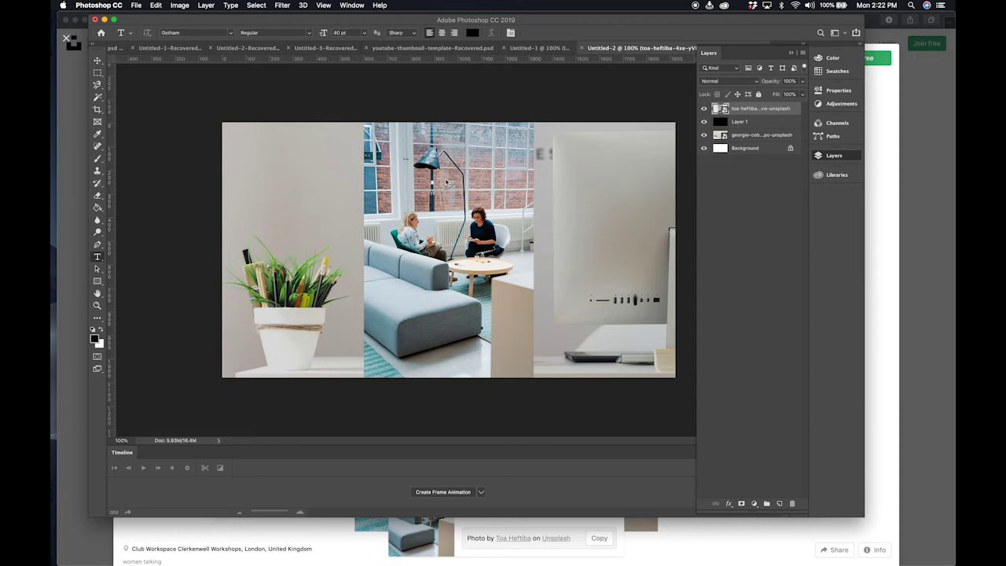
right_click(750, 113)
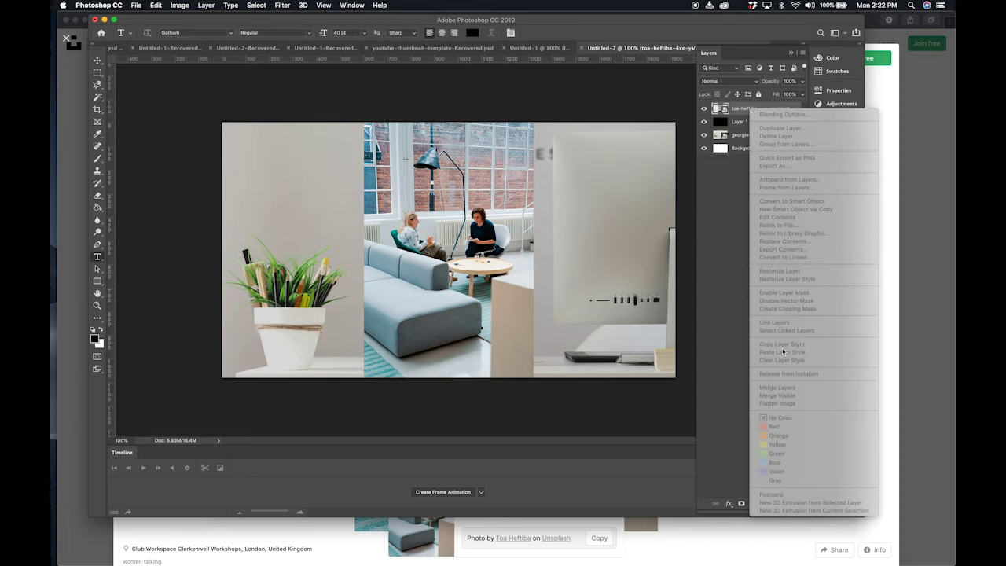
click(677, 273)
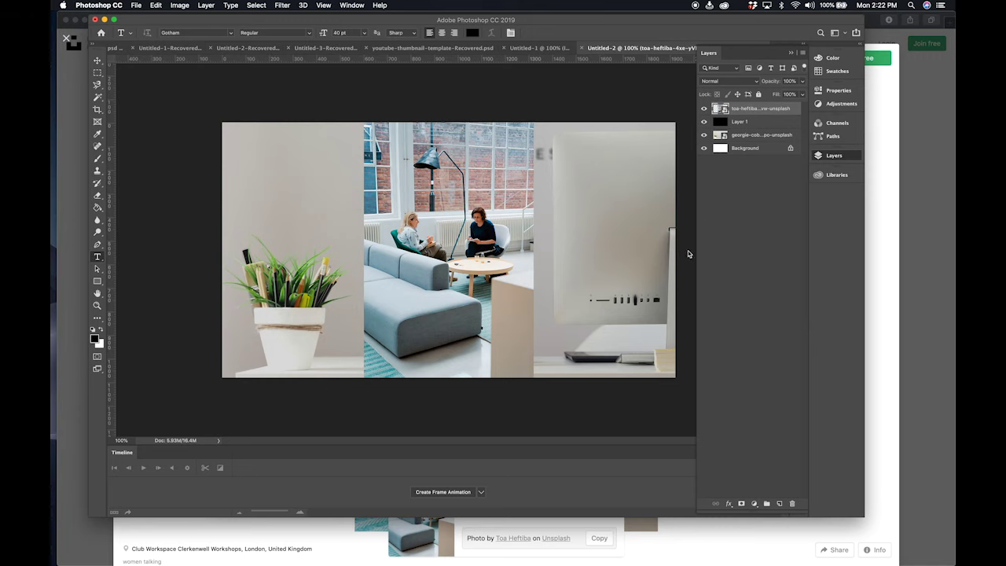
- Bring the banner document window back to the front and select the Move tool
double_click(761, 58)
key(ctrl+Down)
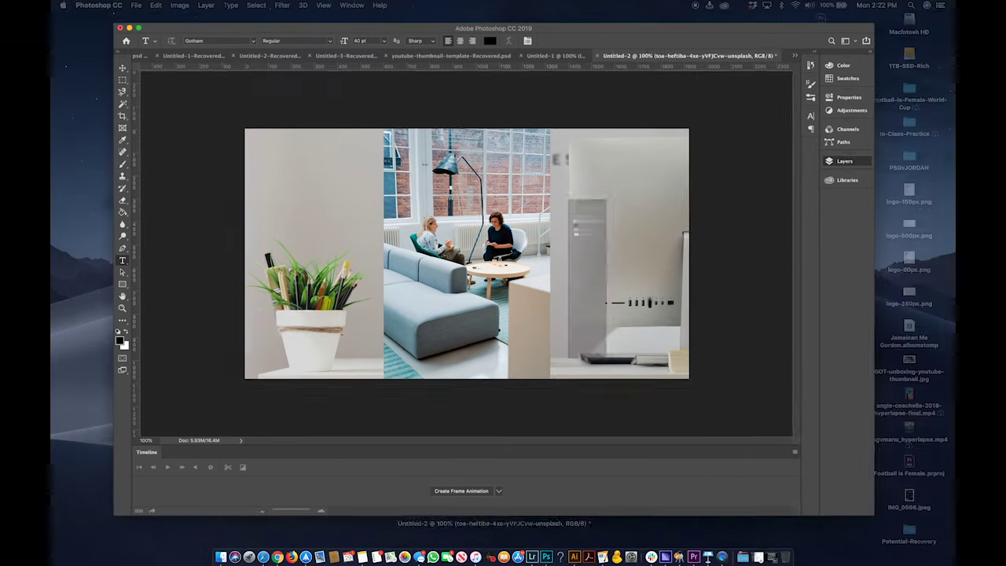
key(Escape)
mouse_move(50, 3)
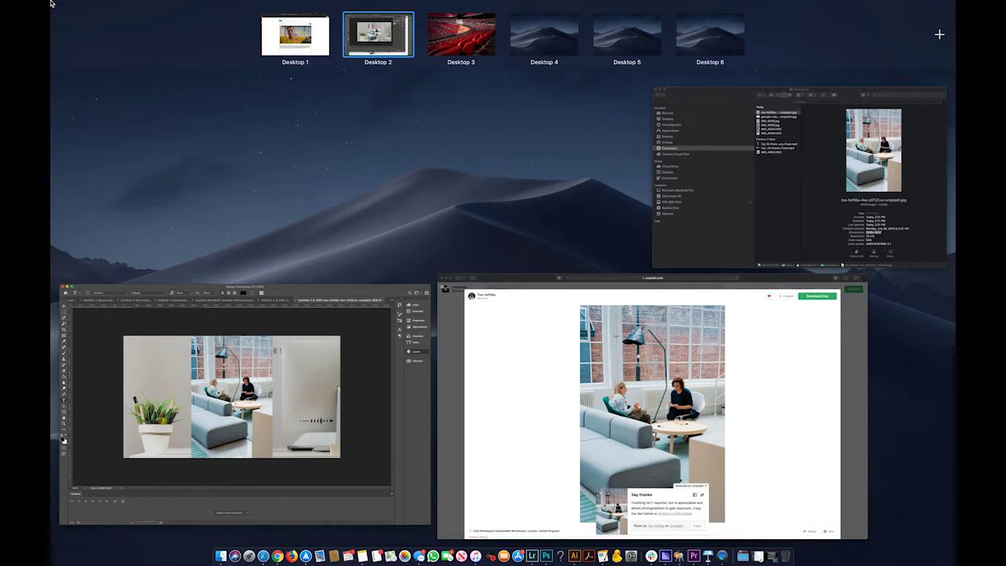
click(267, 317)
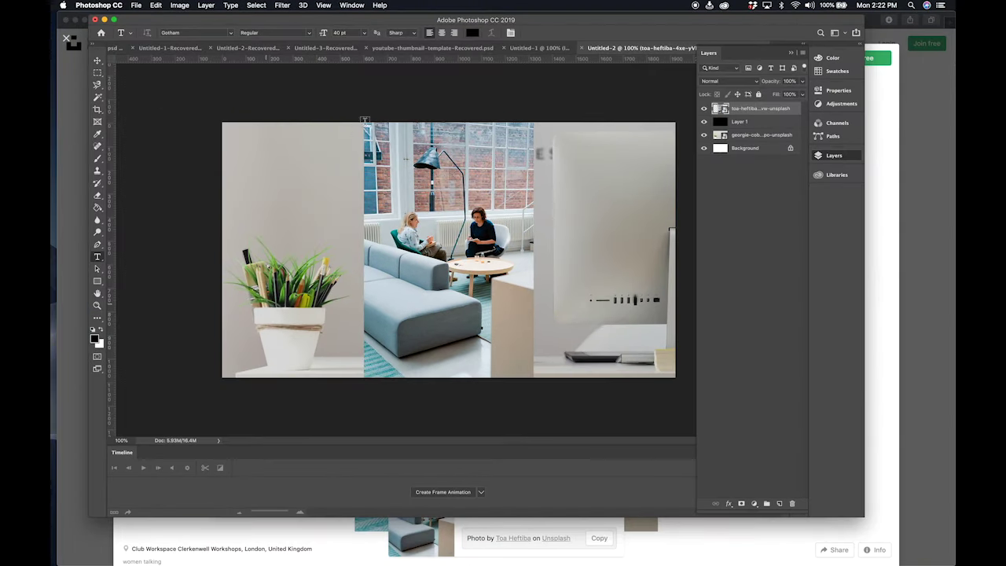
click(98, 62)
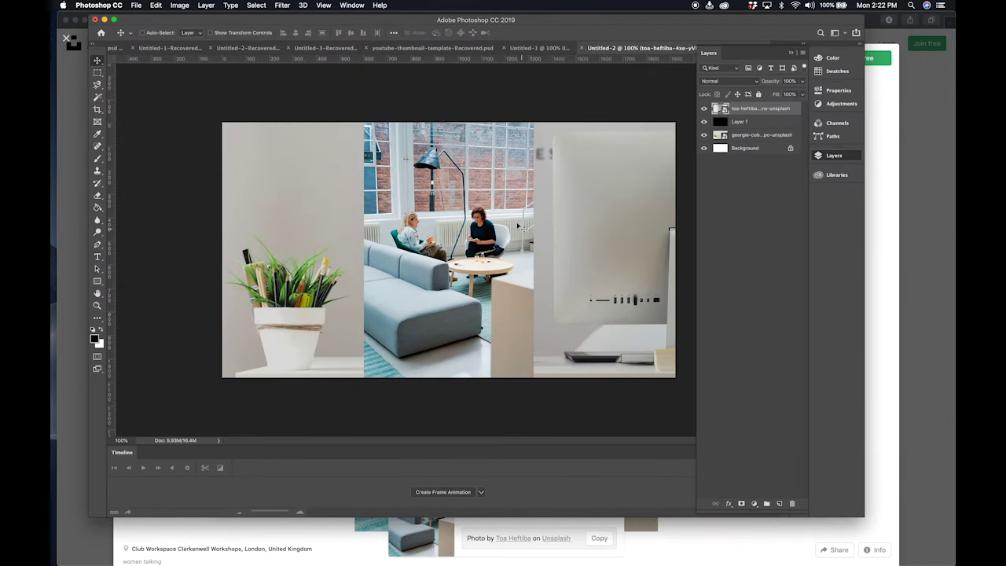
- Scale the office photo to about 90.87% to frame the lamp and brick window, then place it under Layer 1
key(super+t)
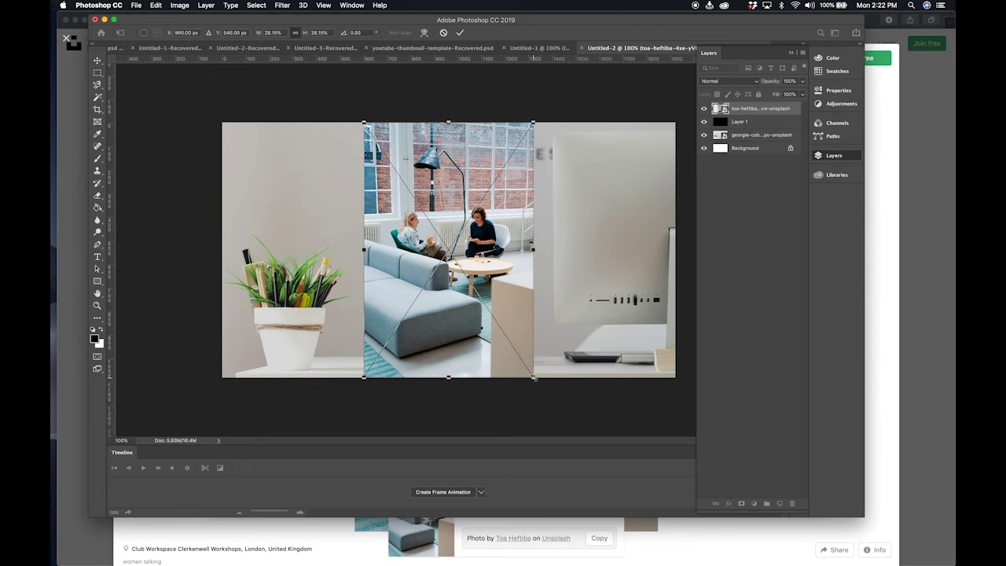
drag(533, 378, 765, 503)
key(super+0)
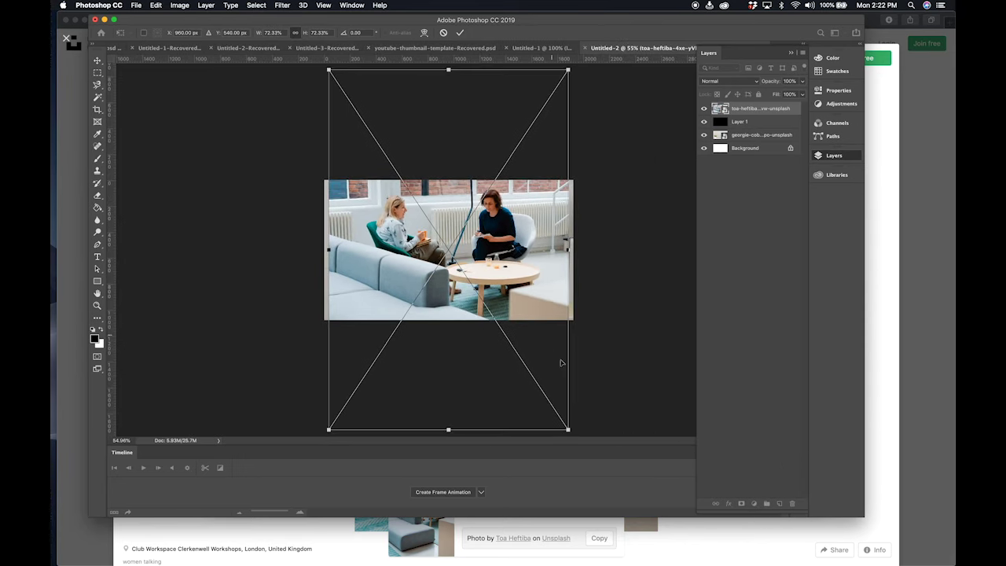
drag(567, 430, 590, 449)
drag(557, 193, 530, 234)
drag(583, 166, 597, 143)
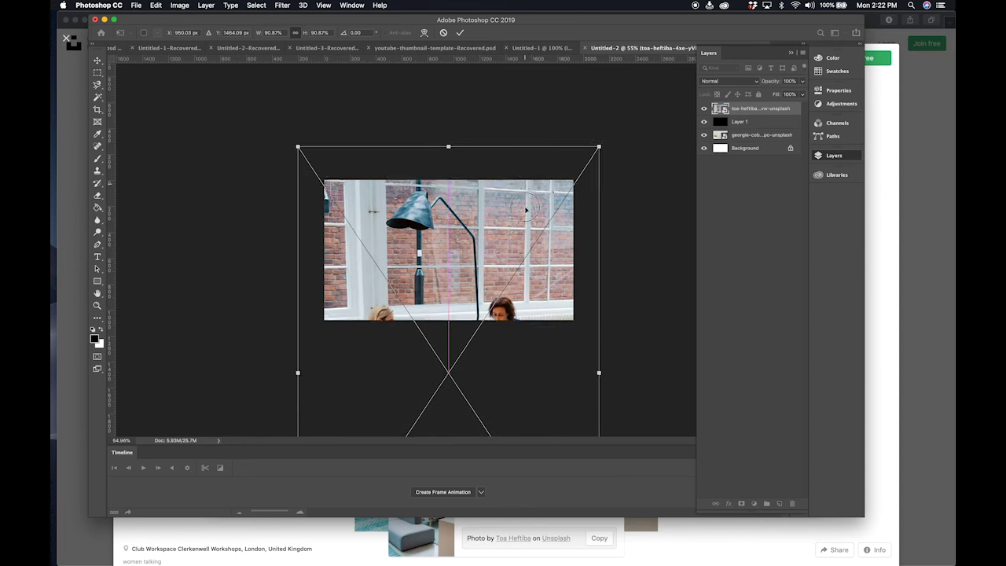
drag(522, 186, 511, 210)
key(Return)
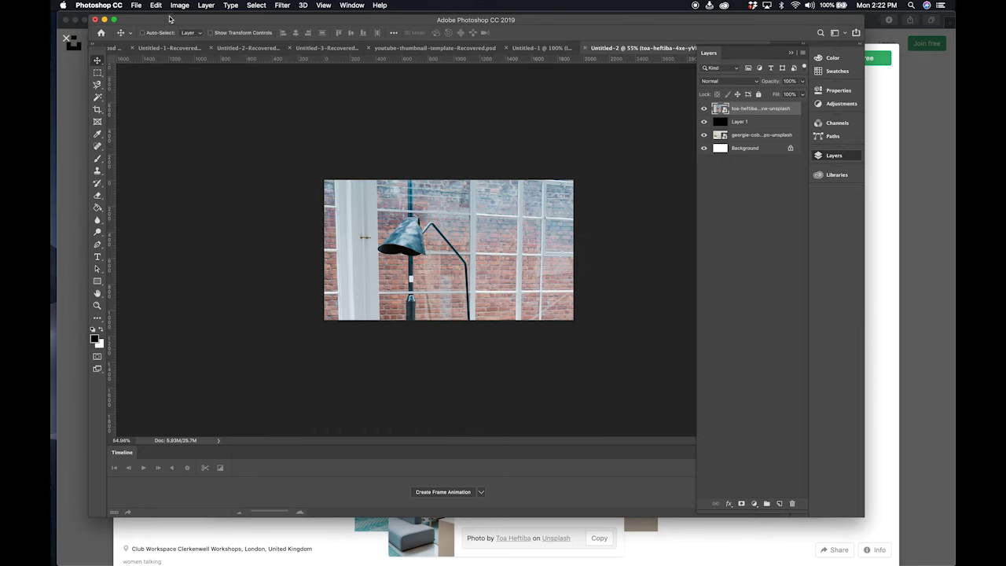
drag(744, 109, 741, 131)
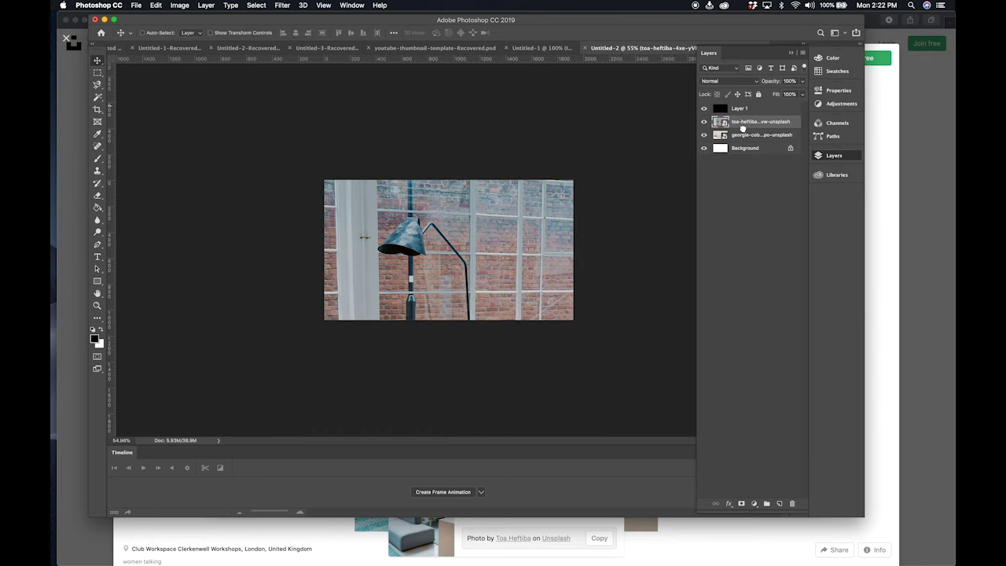
- Export the image with Save for Web (Legacy) as a JPEG High file into background-images
click(136, 6)
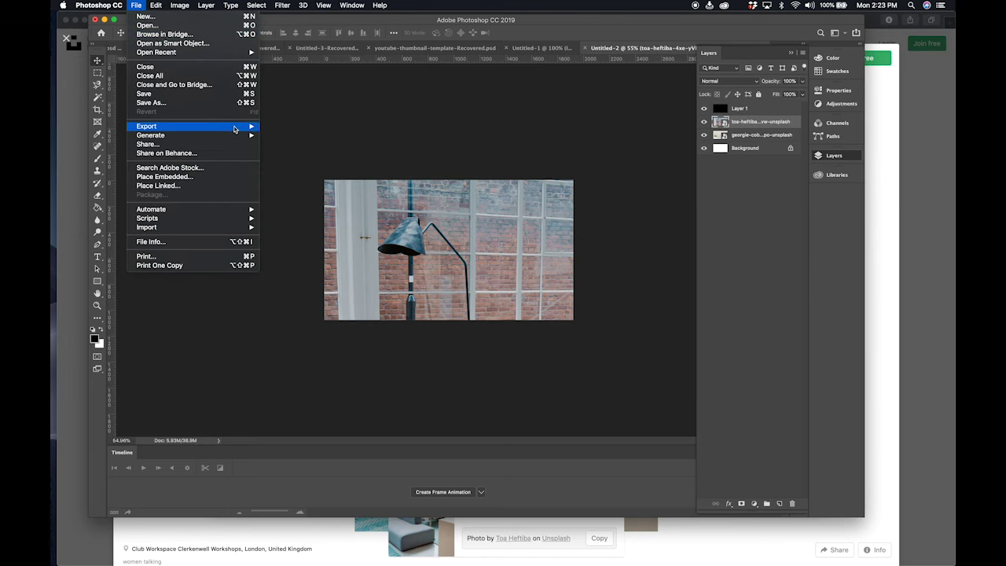
mouse_move(244, 125)
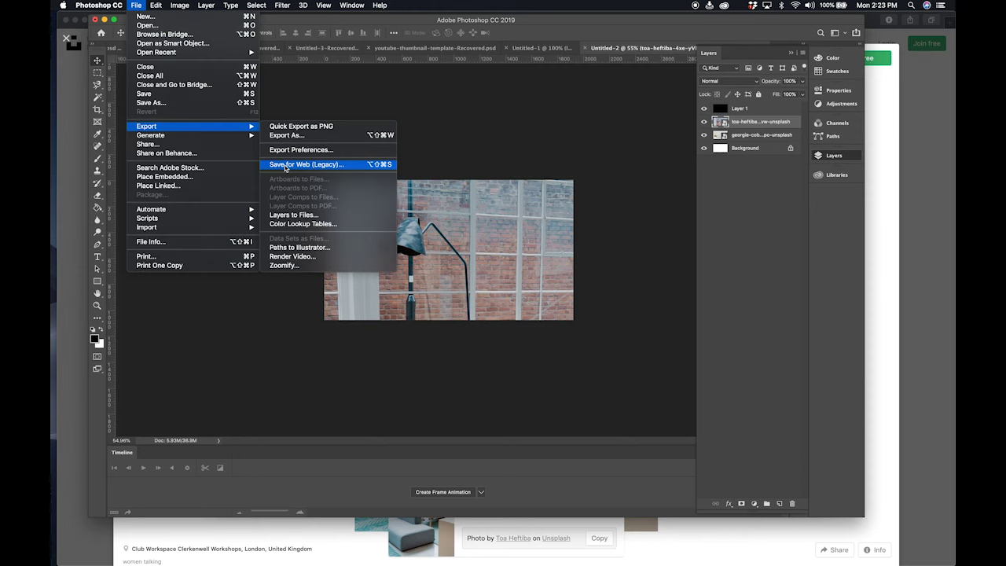
click(285, 165)
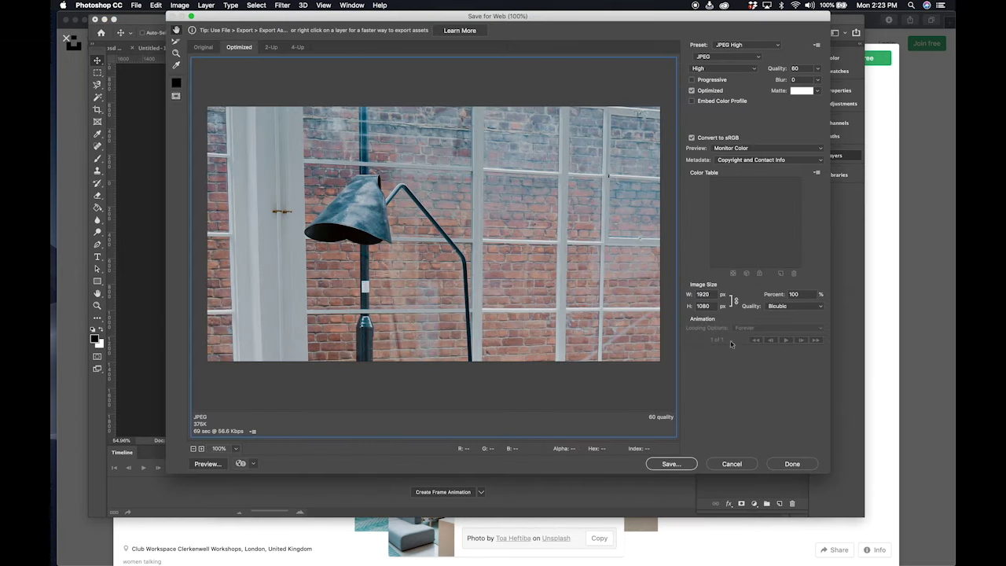
click(679, 466)
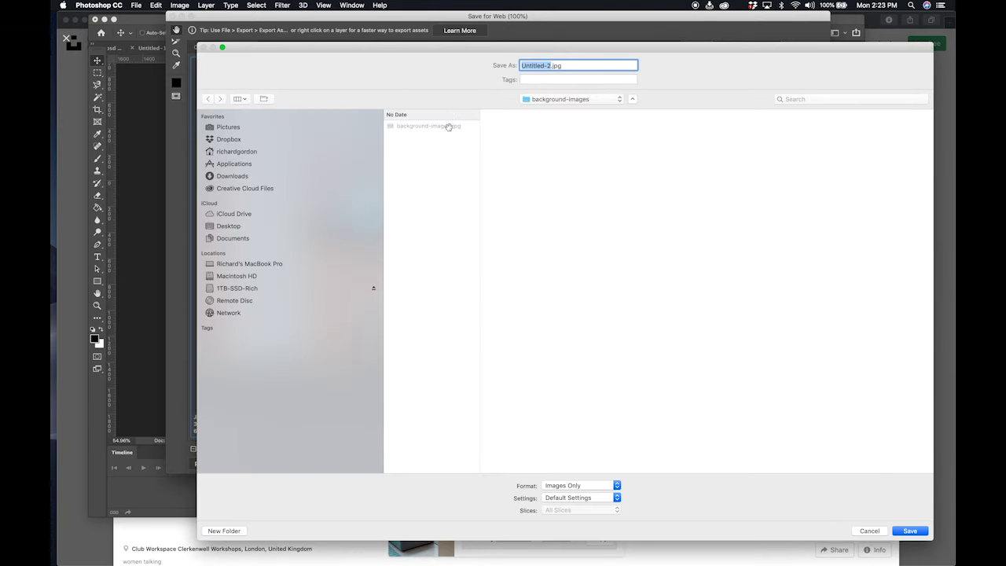
click(448, 126)
click(576, 65)
key(Return)
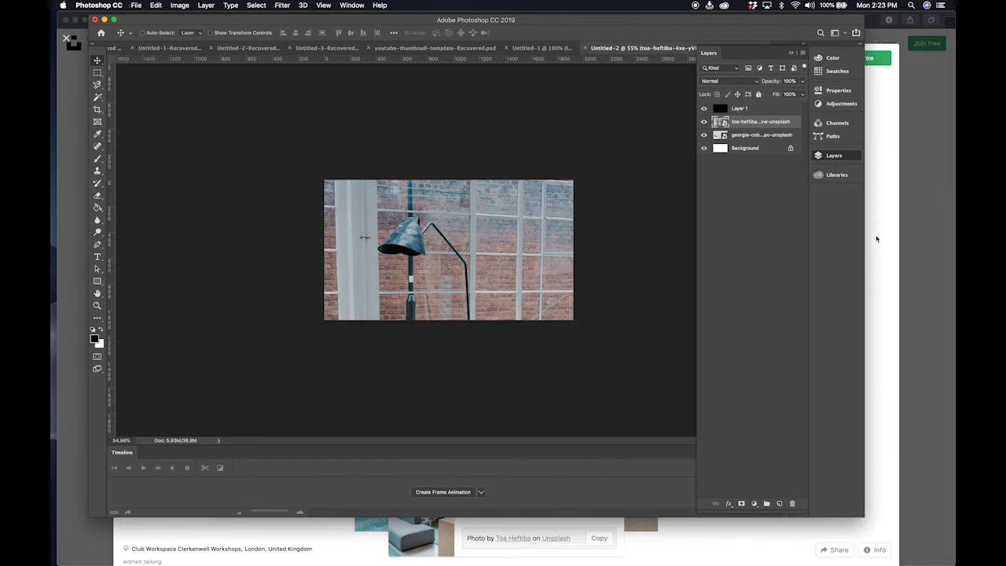
- Close the enlarged Unsplash photo in Safari and go to the Squarespace homepage
click(909, 137)
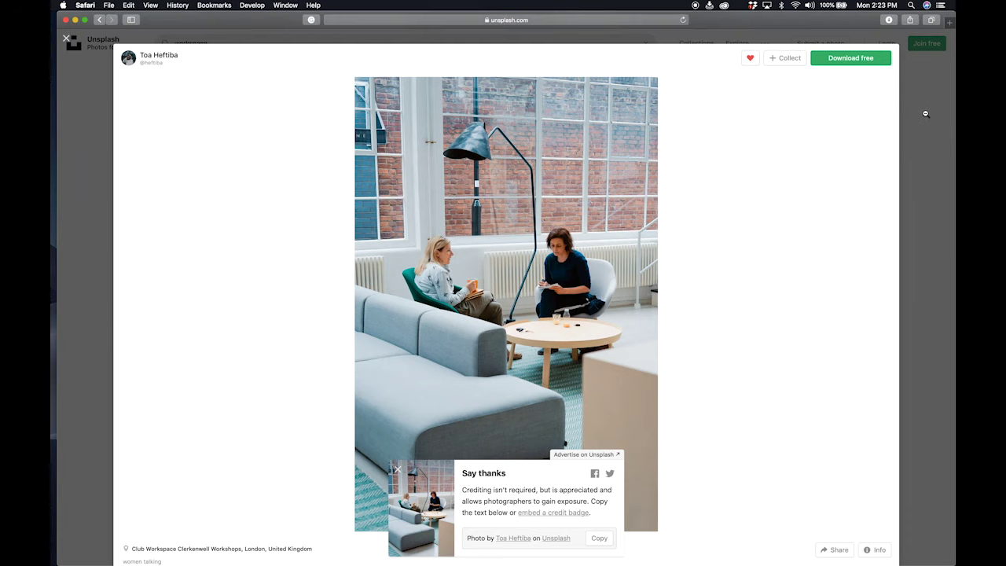
click(69, 40)
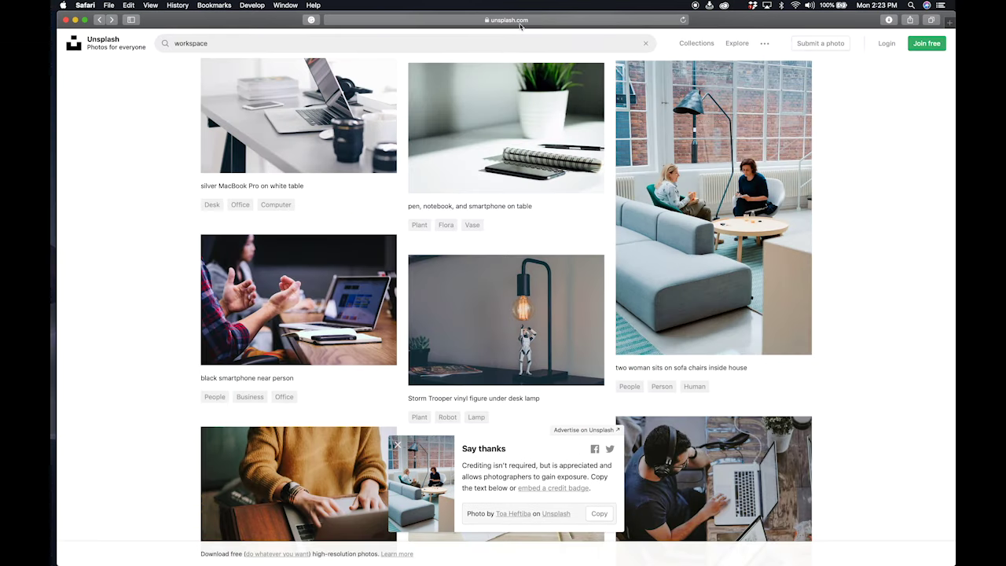
click(520, 22)
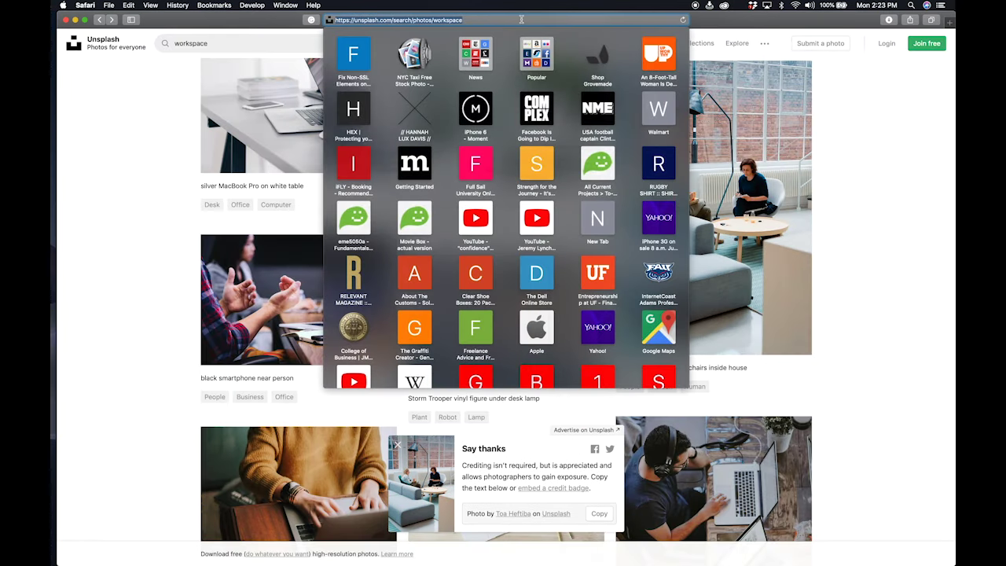
text(squarespace.com)
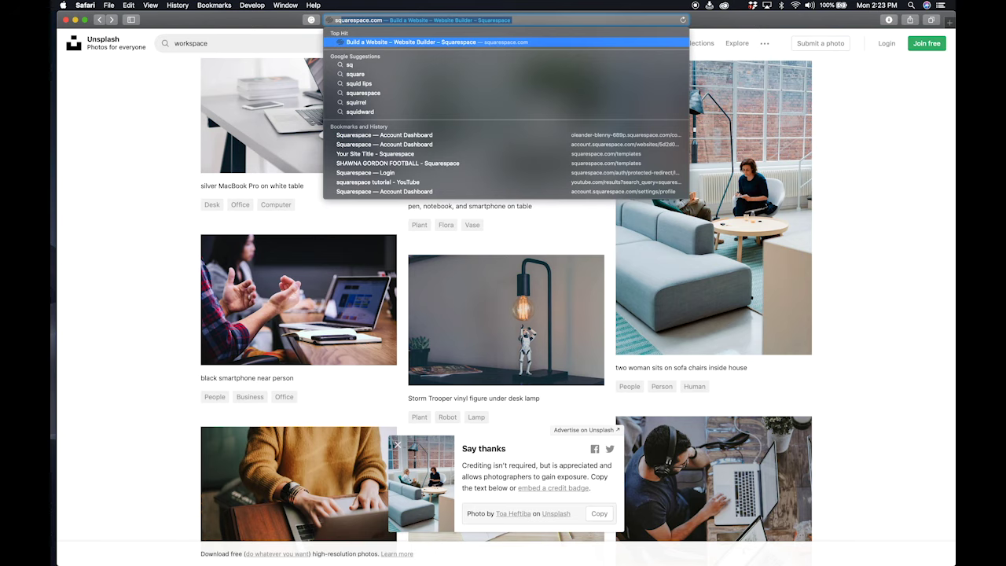
key(Return)
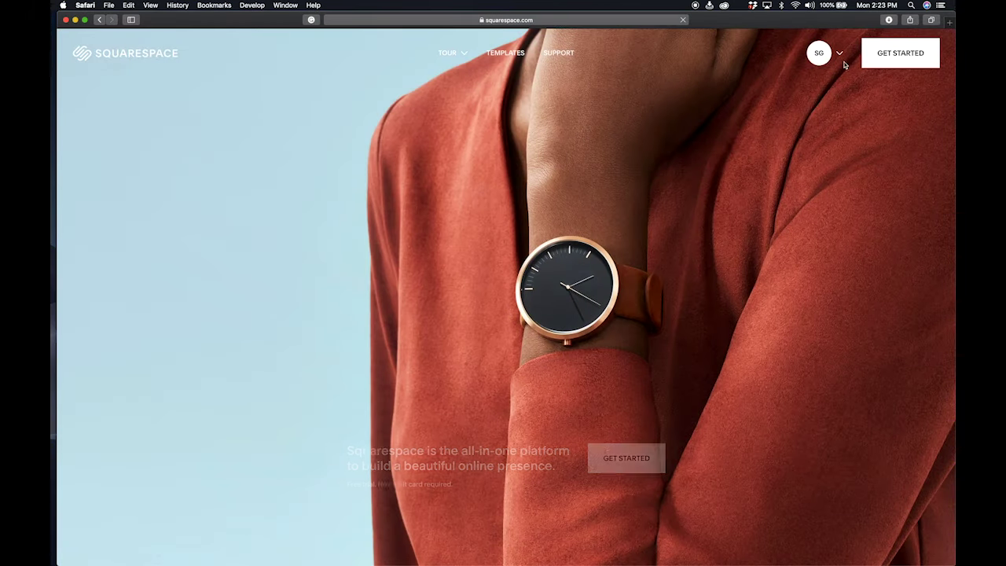
- Log out of the current Squarespace account and log in with another saved account
click(840, 54)
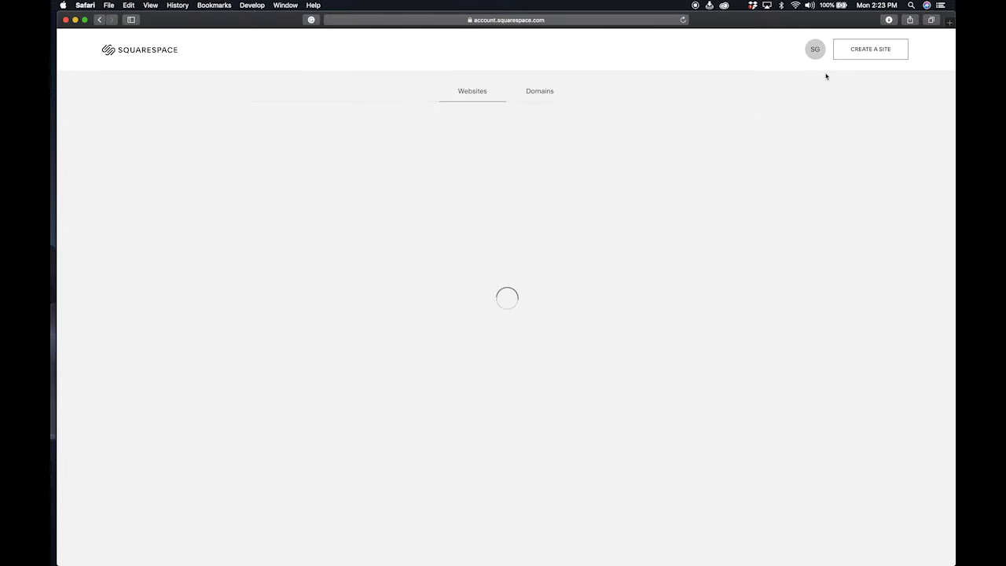
click(820, 59)
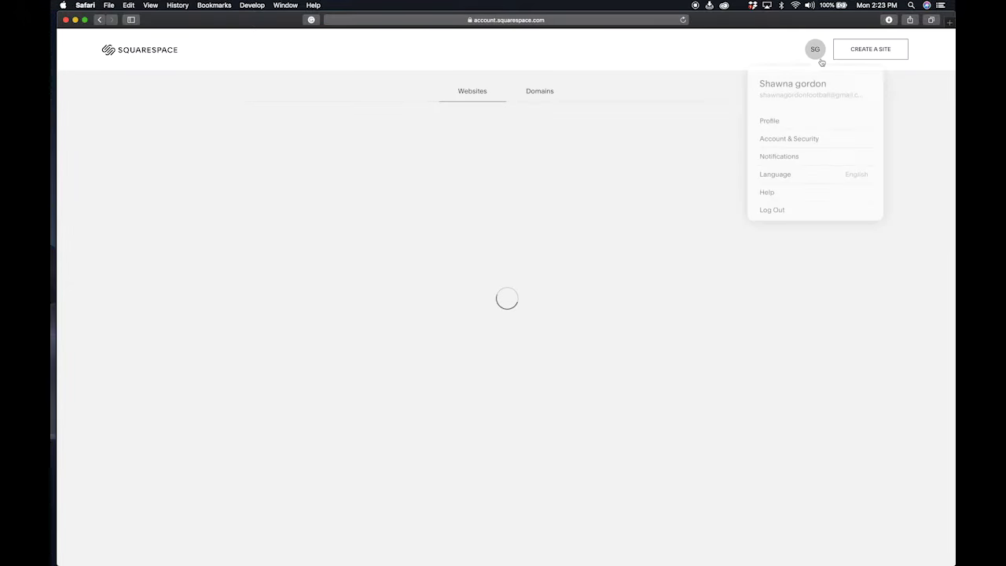
click(778, 230)
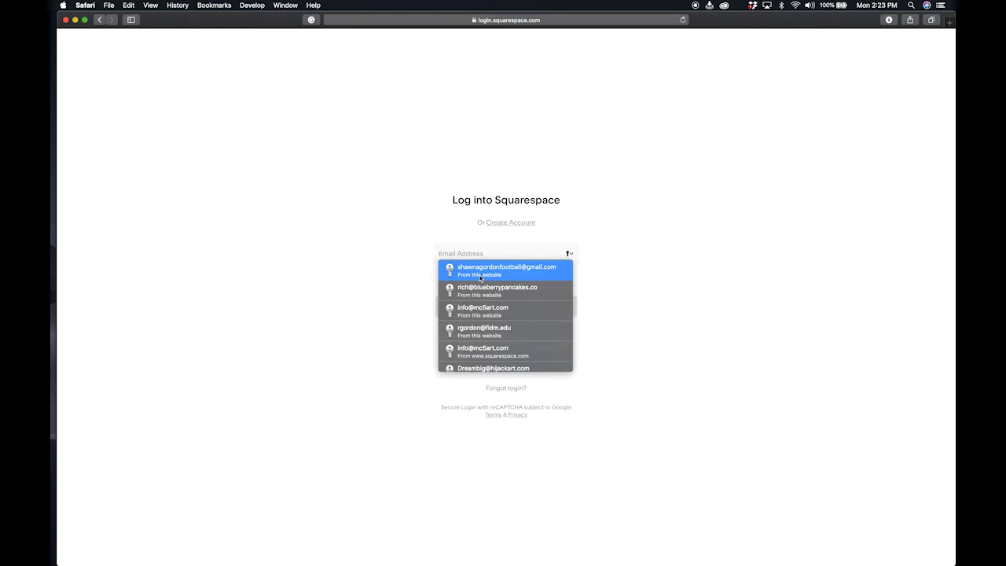
click(502, 331)
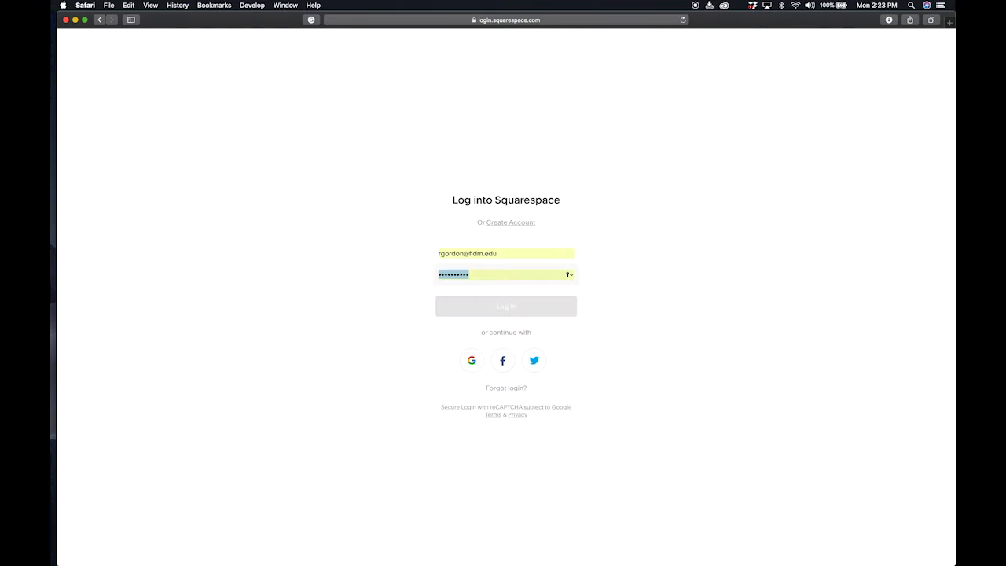
click(501, 311)
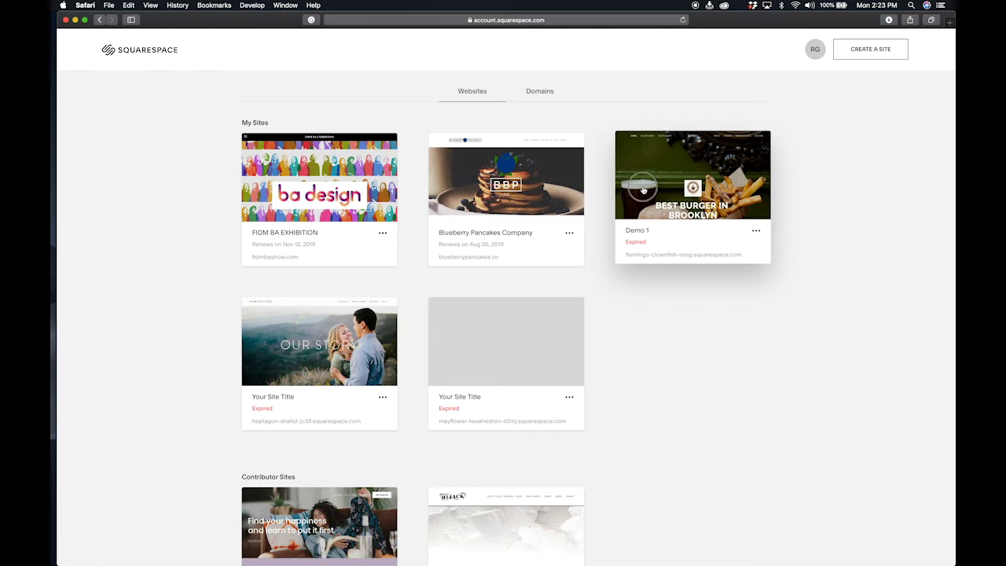
- View the Demo 1 site, then return to the dashboard and scroll down
click(675, 235)
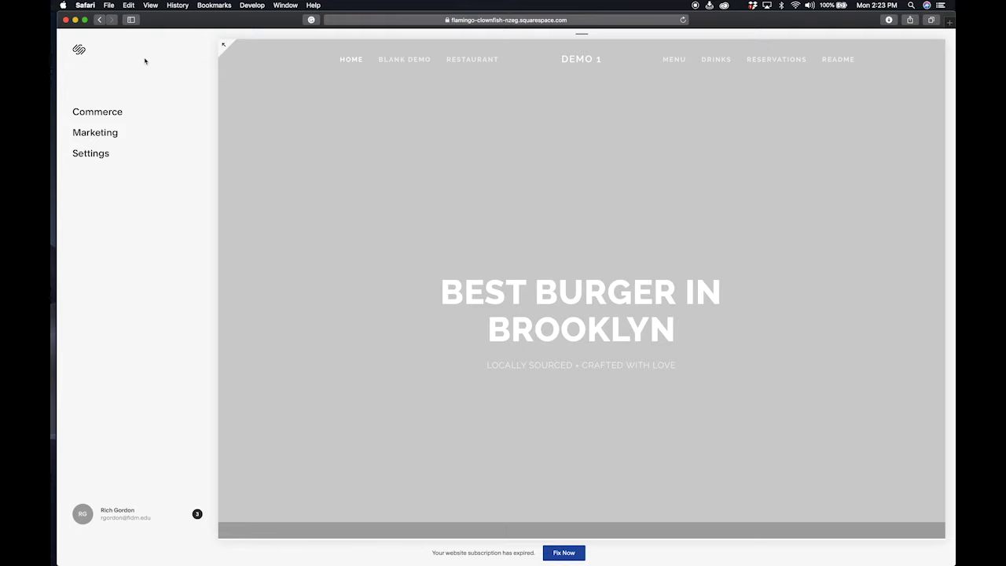
click(91, 521)
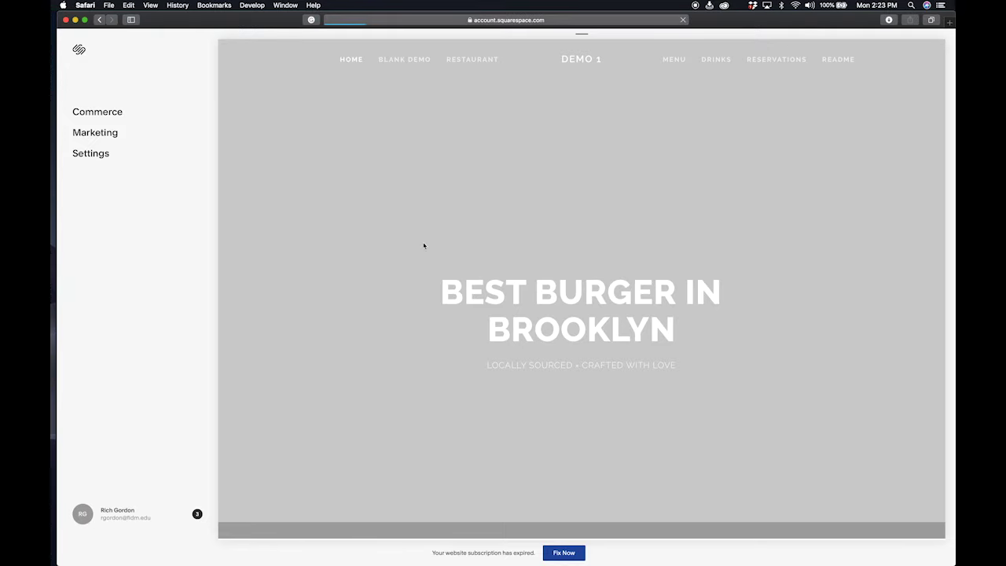
scroll(671, 382, down, 1)
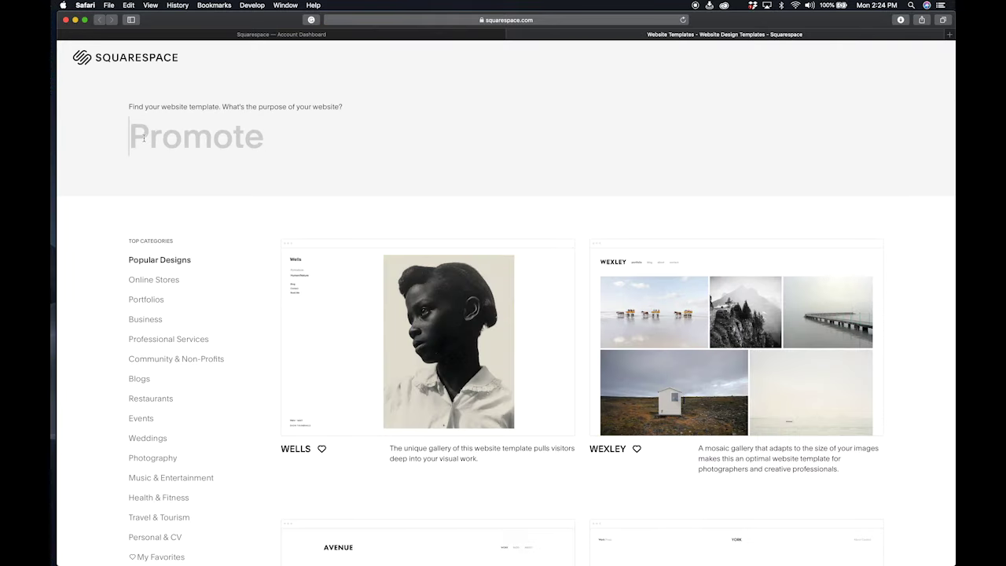
- Search the website templates for 'Pacific', correcting the typo
text(Pacifci)
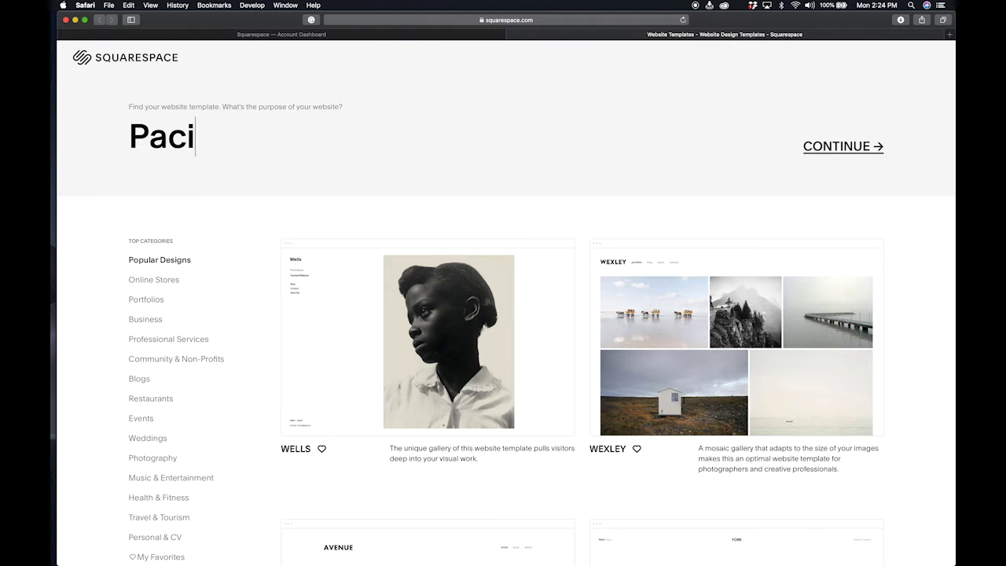
key(BackSpace)
key(BackSpace)
text(ic)
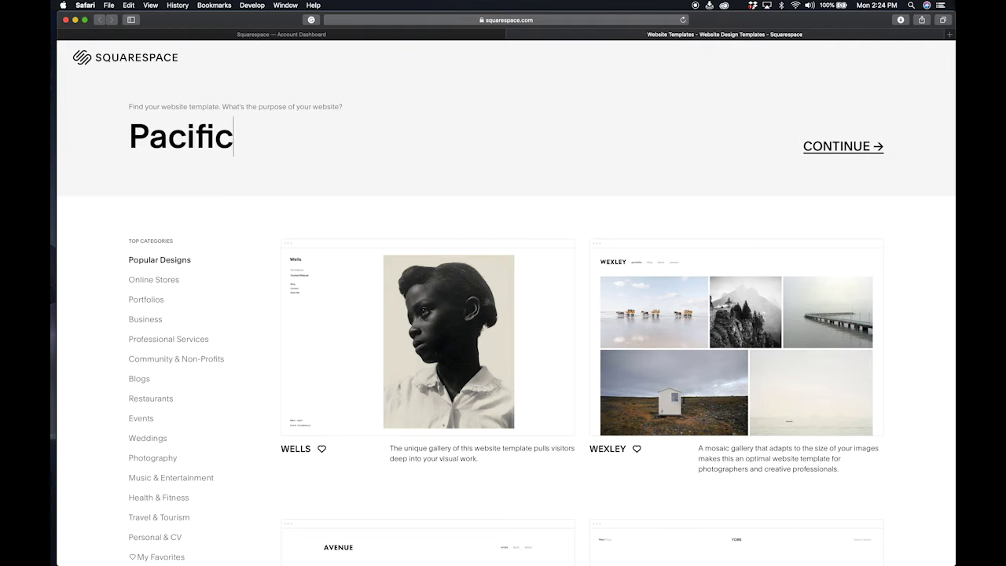
key(Return)
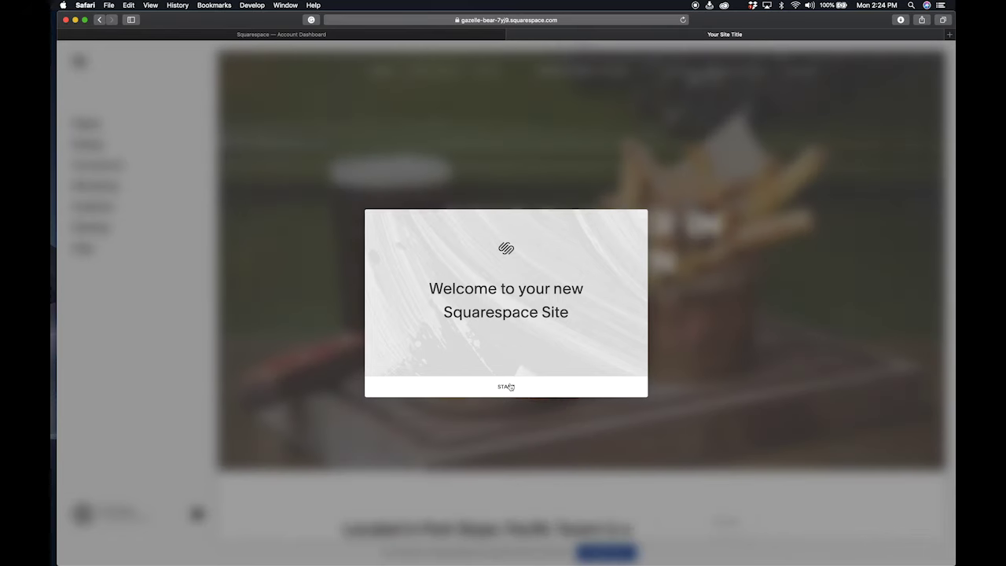
- Enter the Pacific site editor, discard the Home page edits, and open the banner's Media settings
click(509, 387)
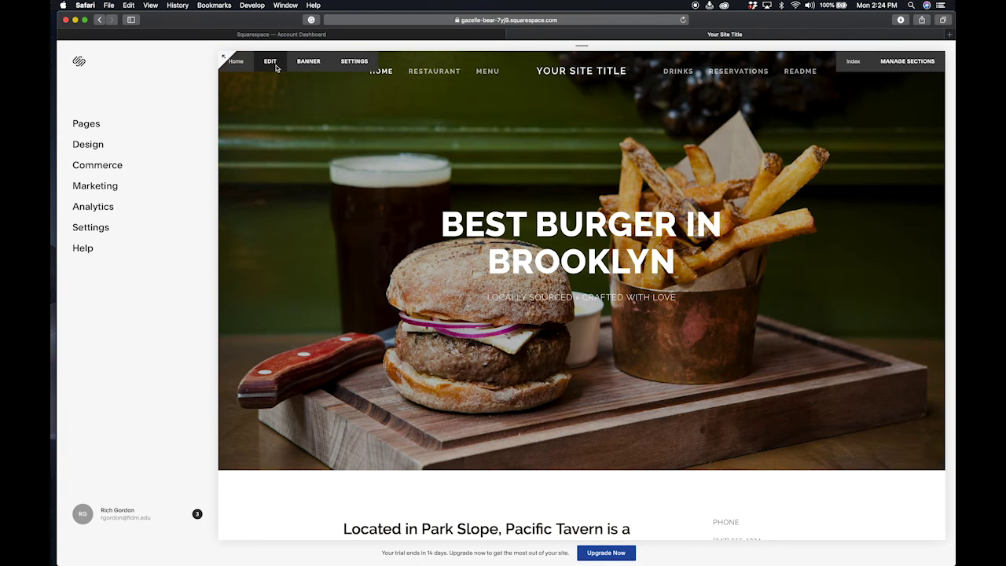
click(270, 63)
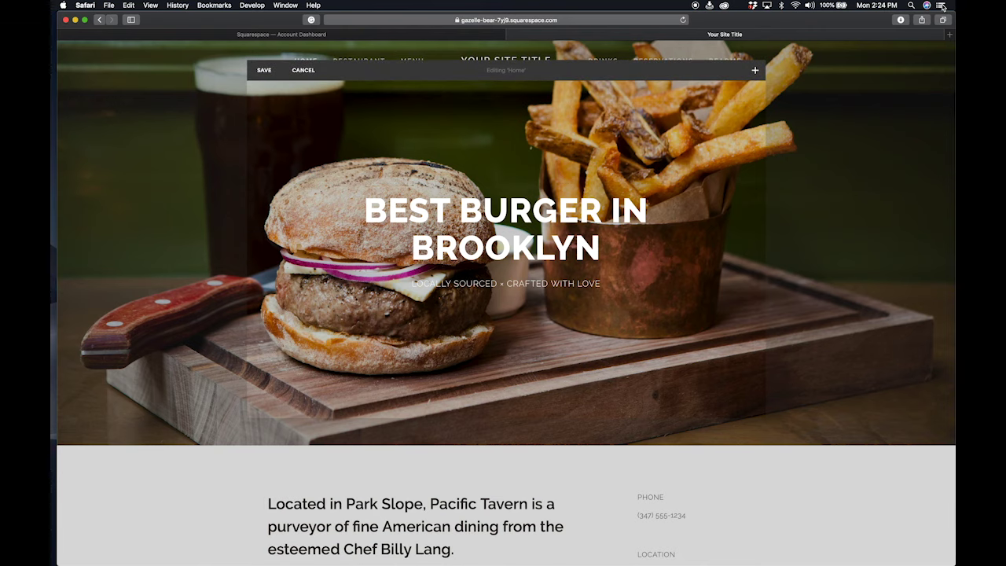
alt+click(941, 6)
click(299, 72)
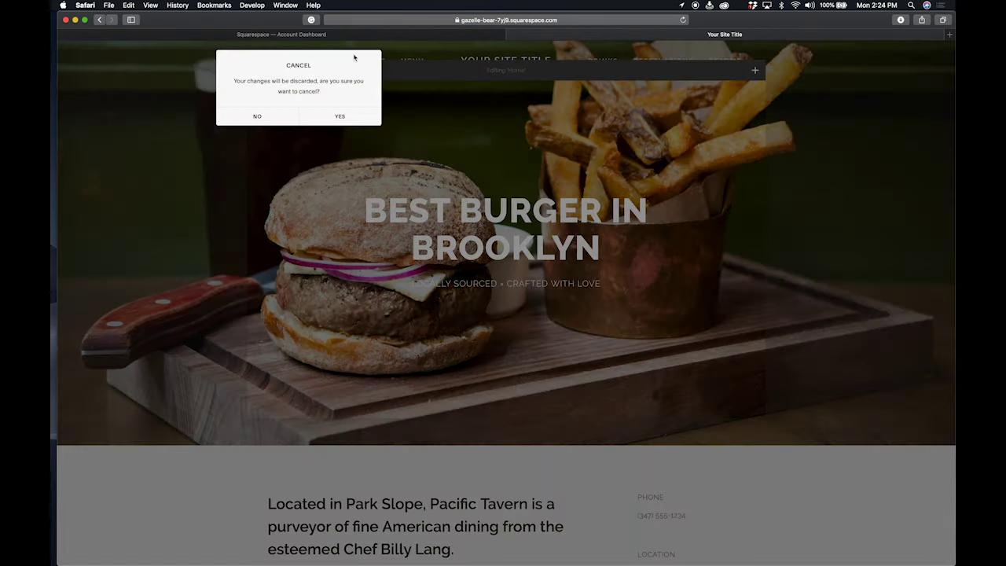
click(336, 112)
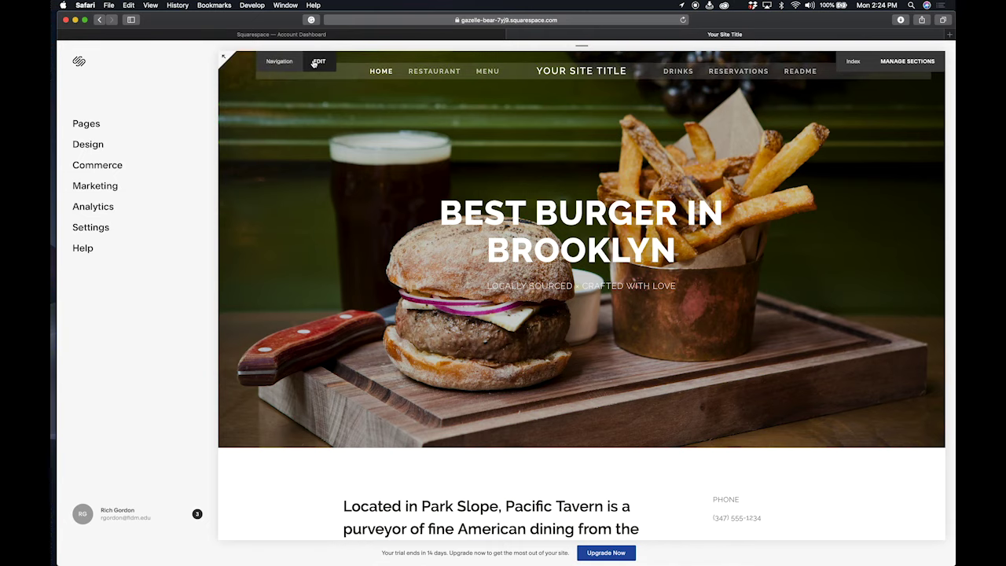
scroll(314, 83, down, 3)
click(354, 61)
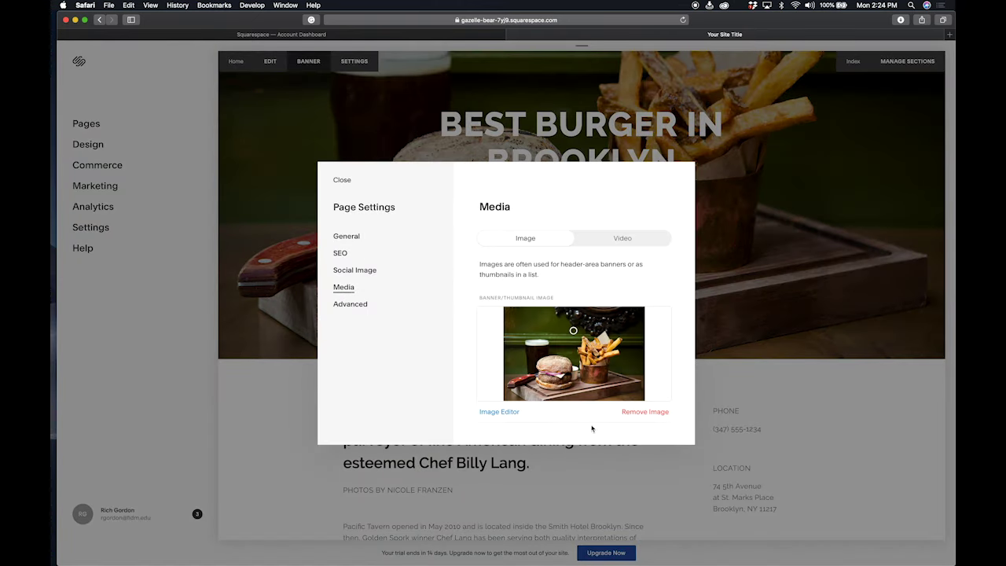
- Replace the Home banner with background-image1.jpg from FIDM-SU-2019 > BDSN-4950 > background-images and save
click(645, 412)
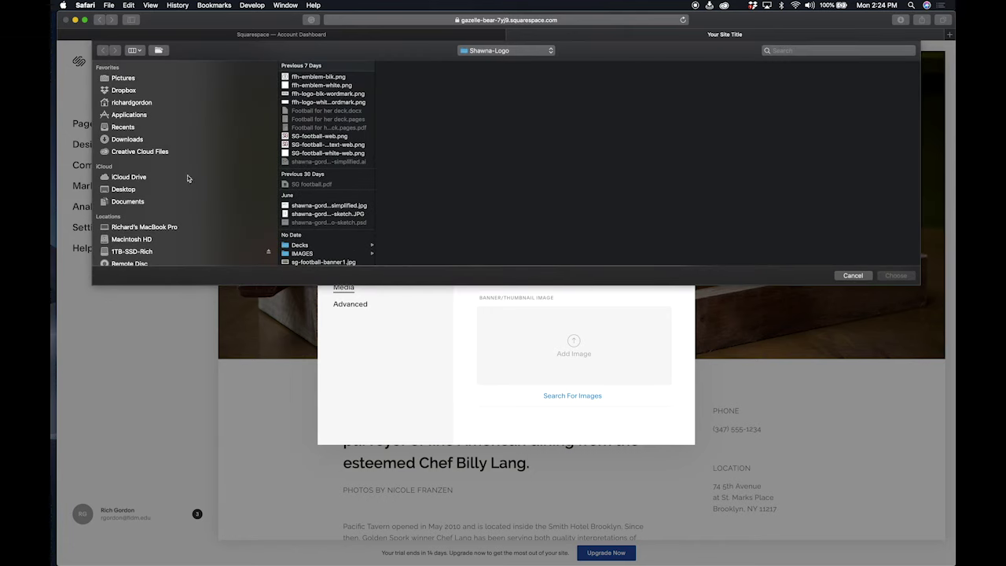
click(168, 251)
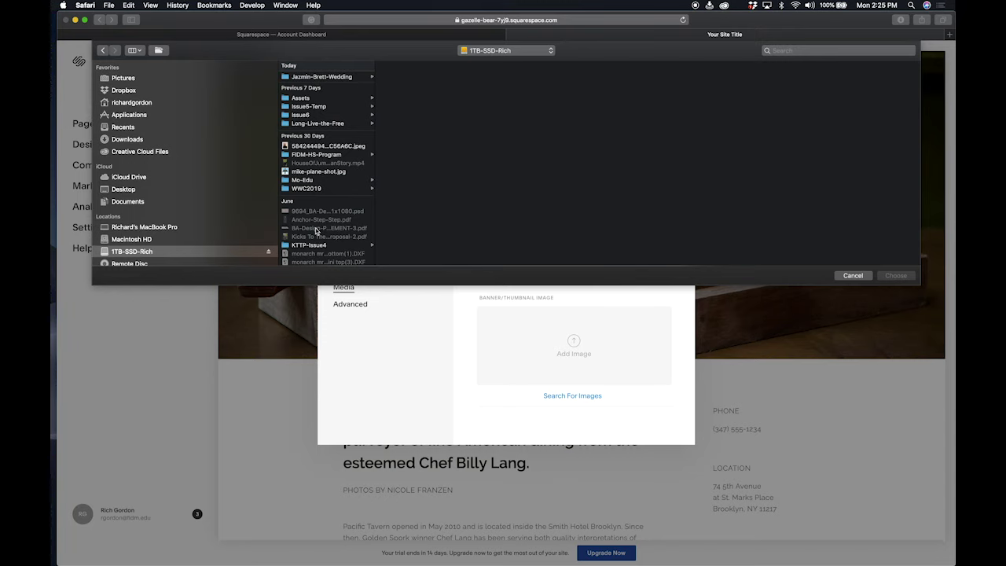
scroll(316, 229, down, 5)
click(326, 253)
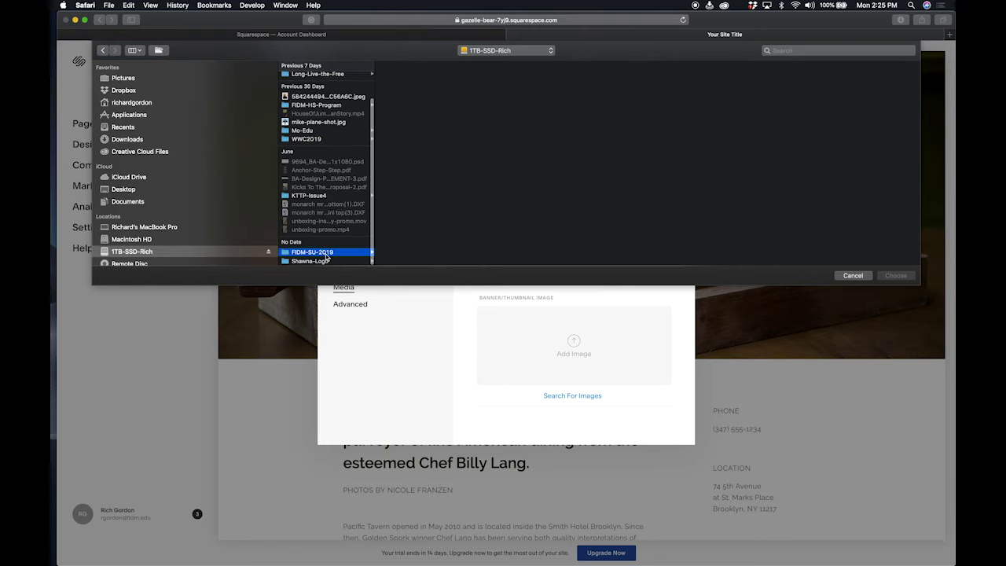
click(428, 98)
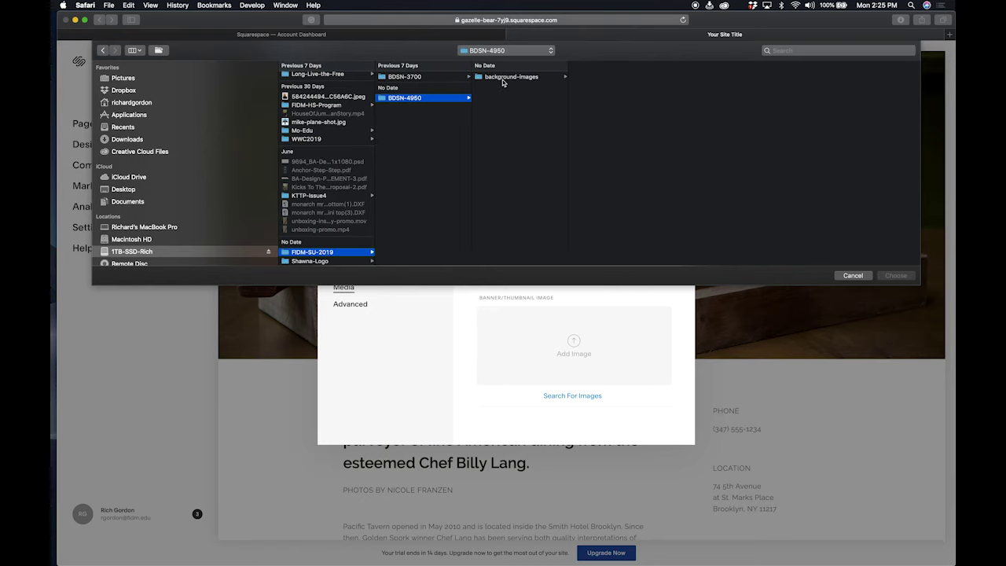
click(503, 78)
click(596, 77)
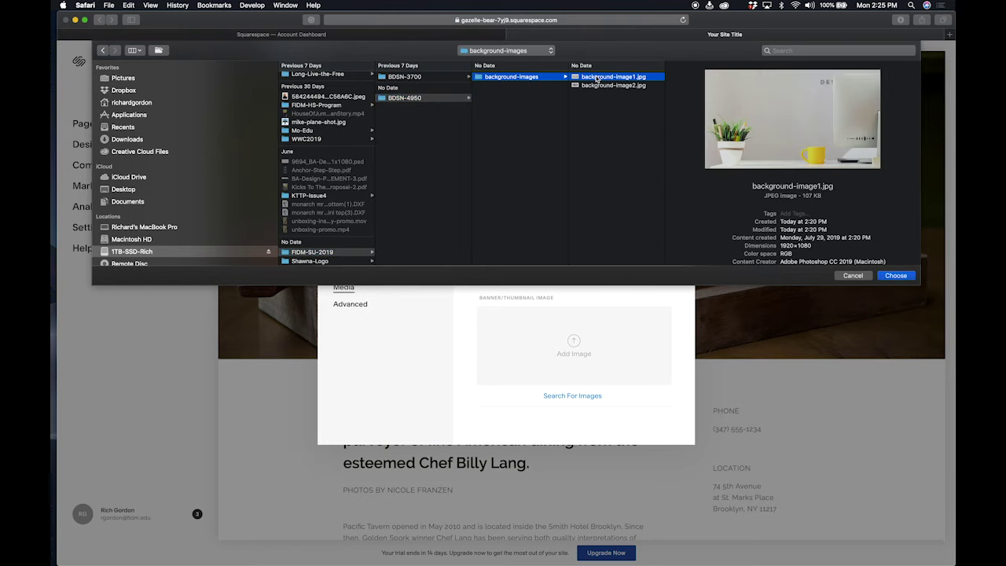
key(Down)
key(Up)
key(Return)
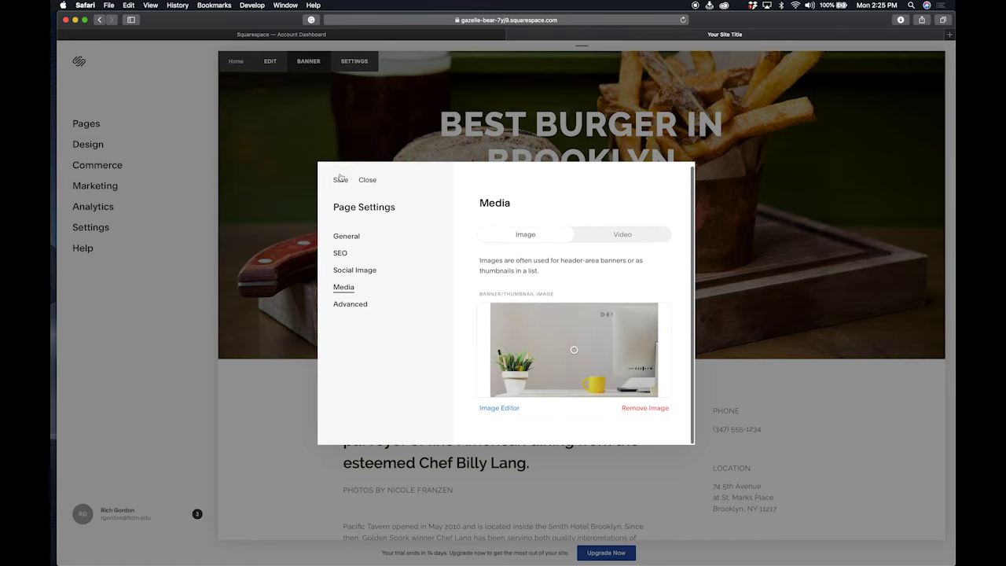
click(367, 179)
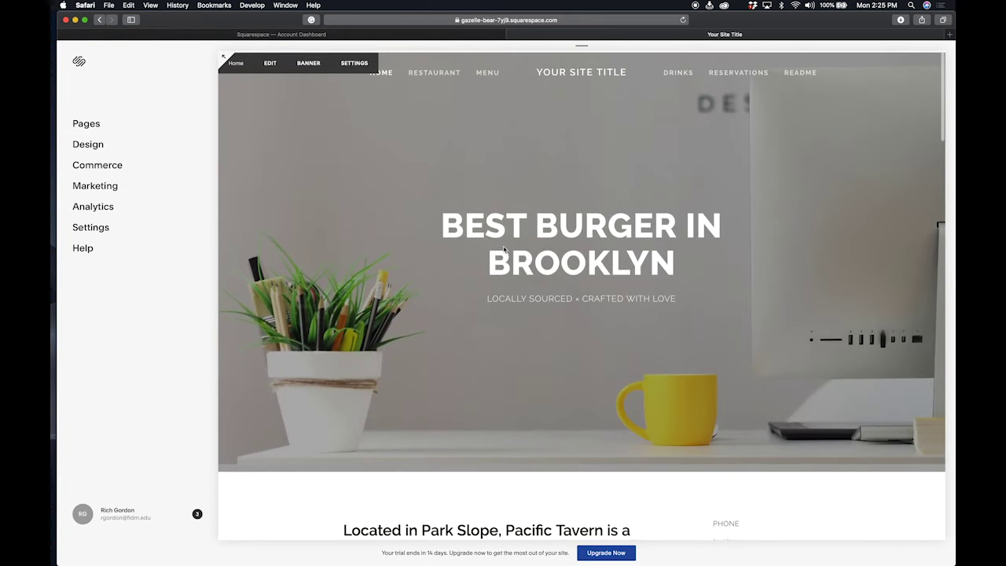
- Swap the Drinks section banner image for background-image2.jpg and save
scroll(504, 249, down, 5)
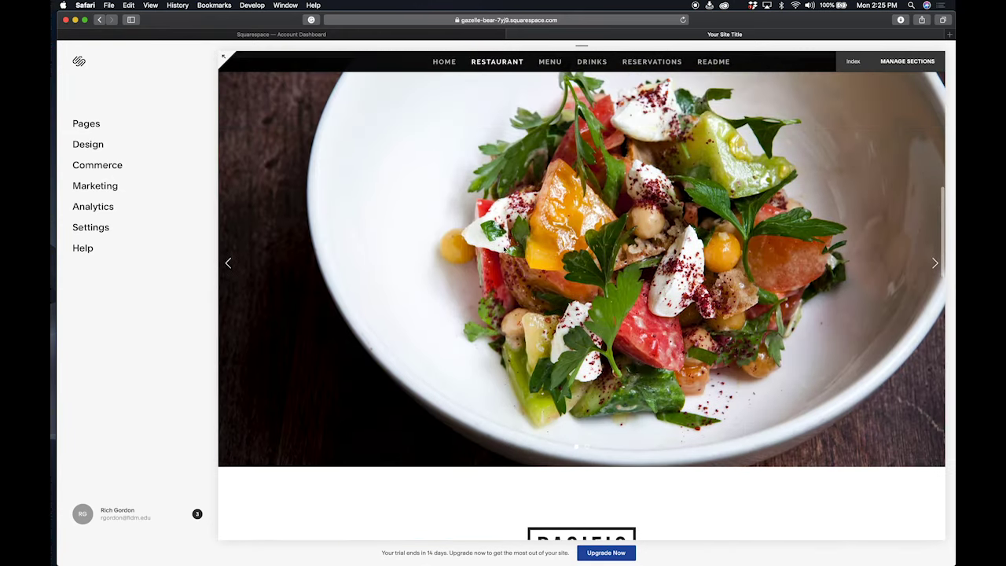
scroll(504, 249, down, 10)
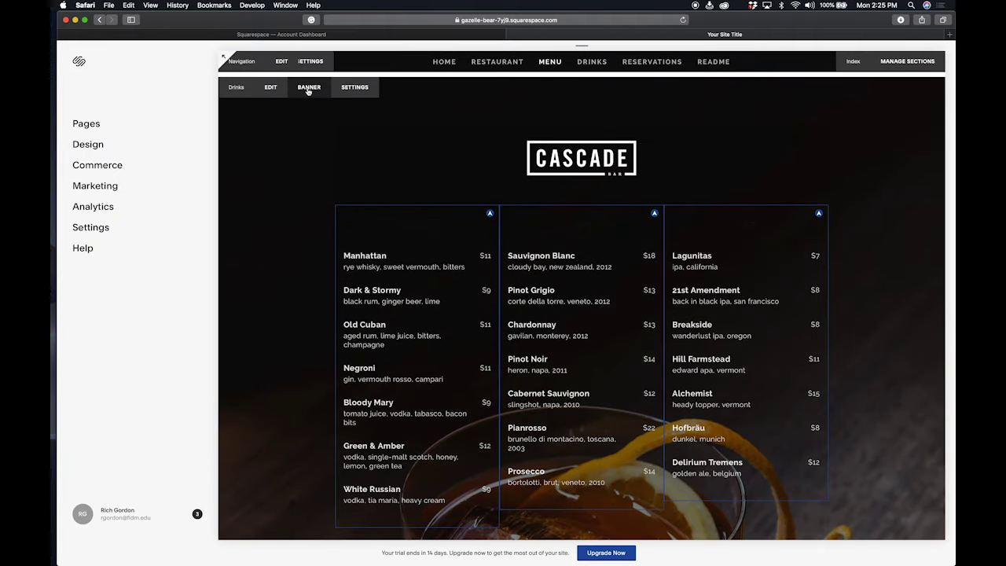
click(308, 87)
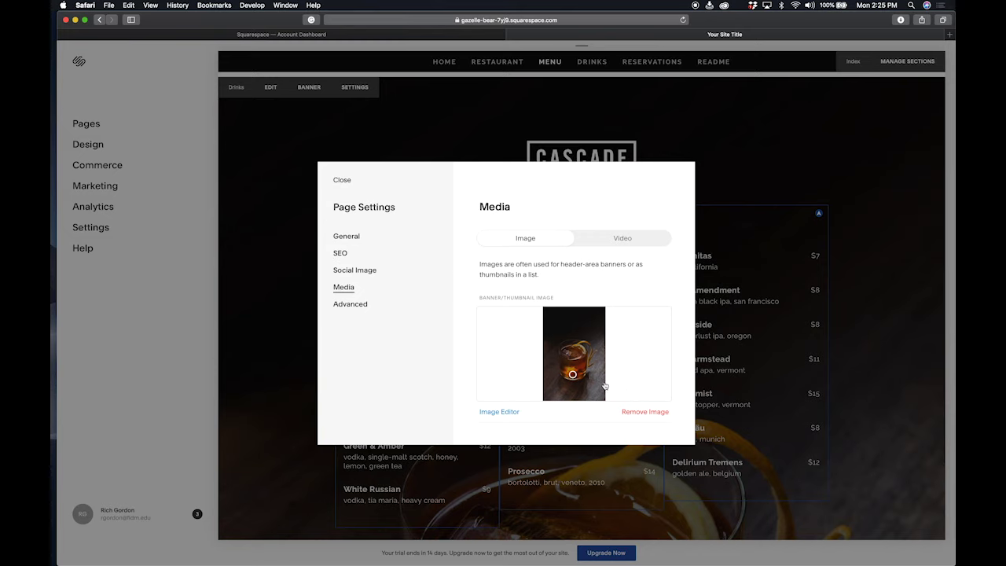
click(642, 413)
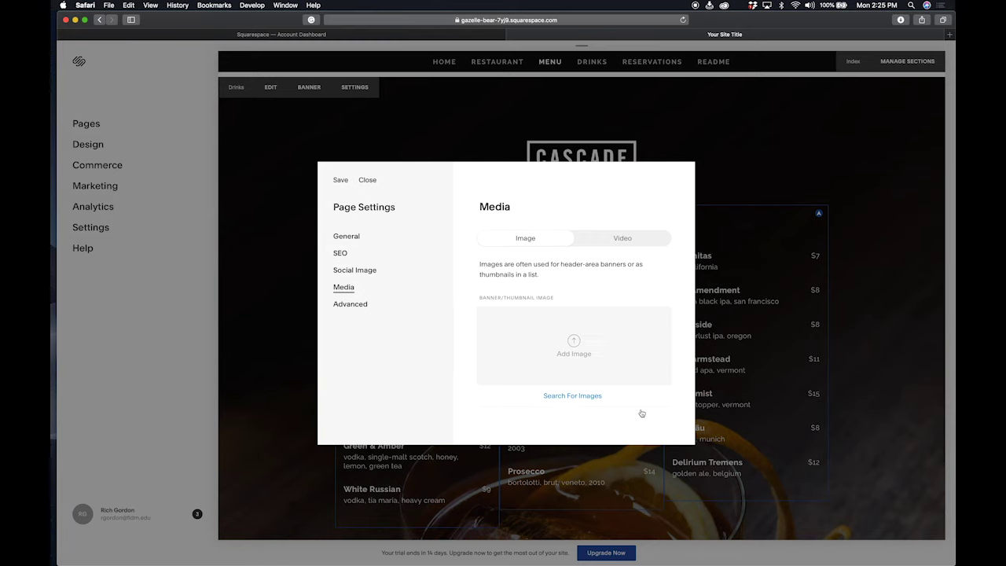
click(629, 320)
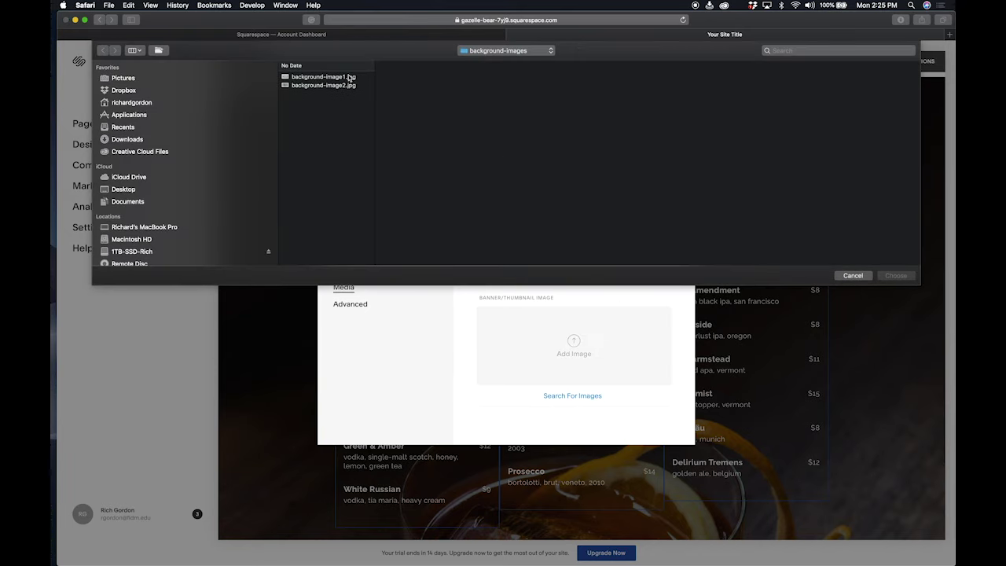
click(344, 85)
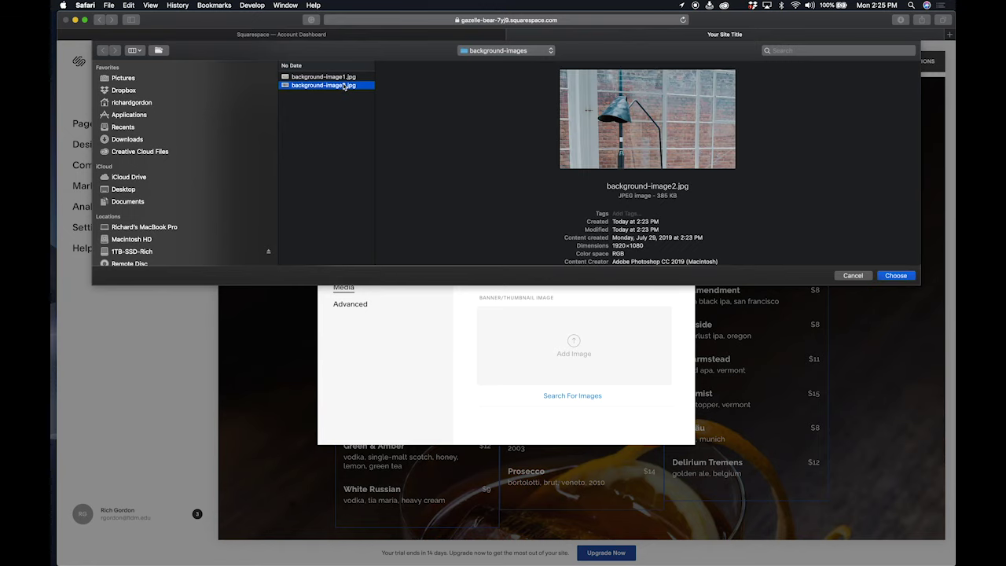
click(898, 274)
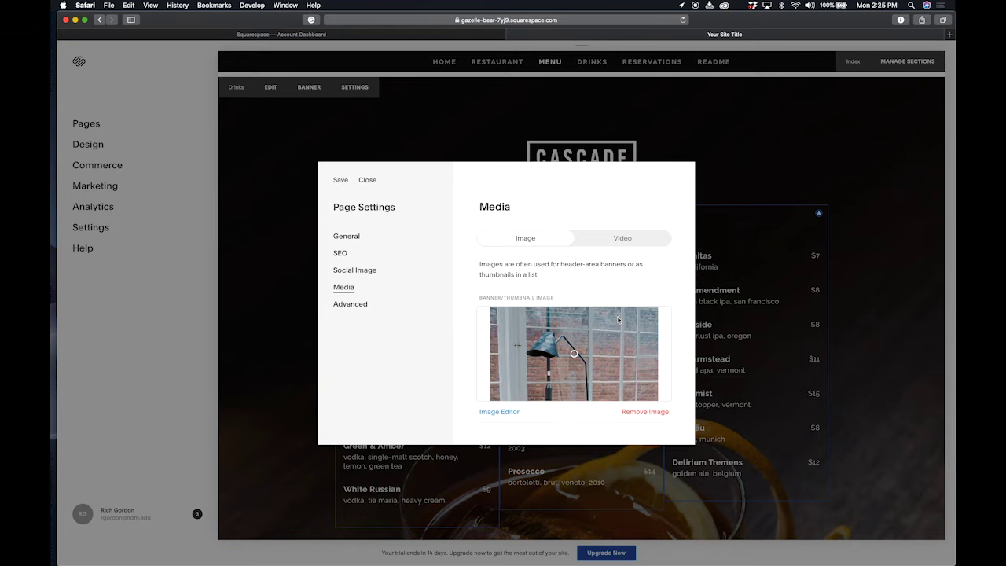
click(340, 179)
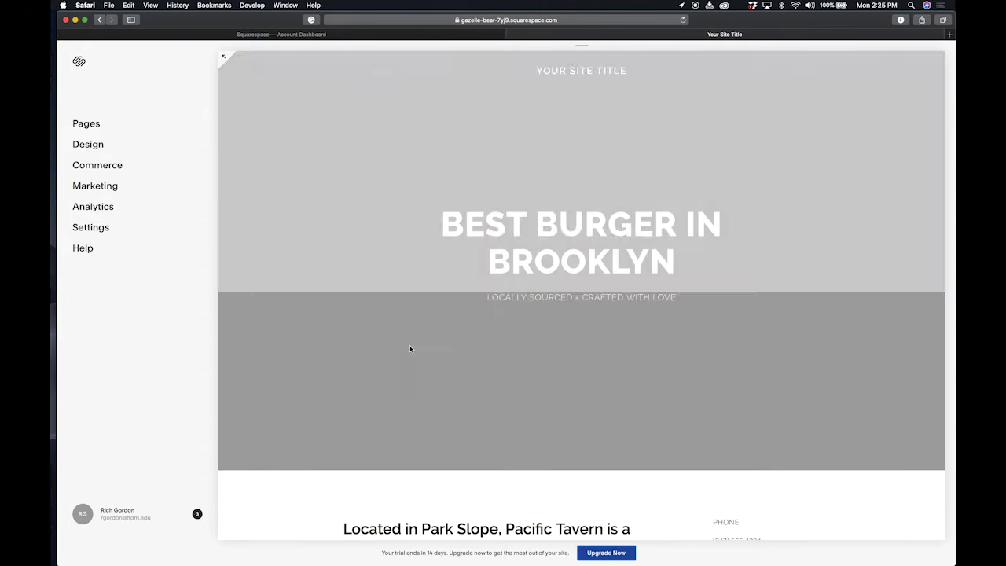
scroll(420, 352, up, 15)
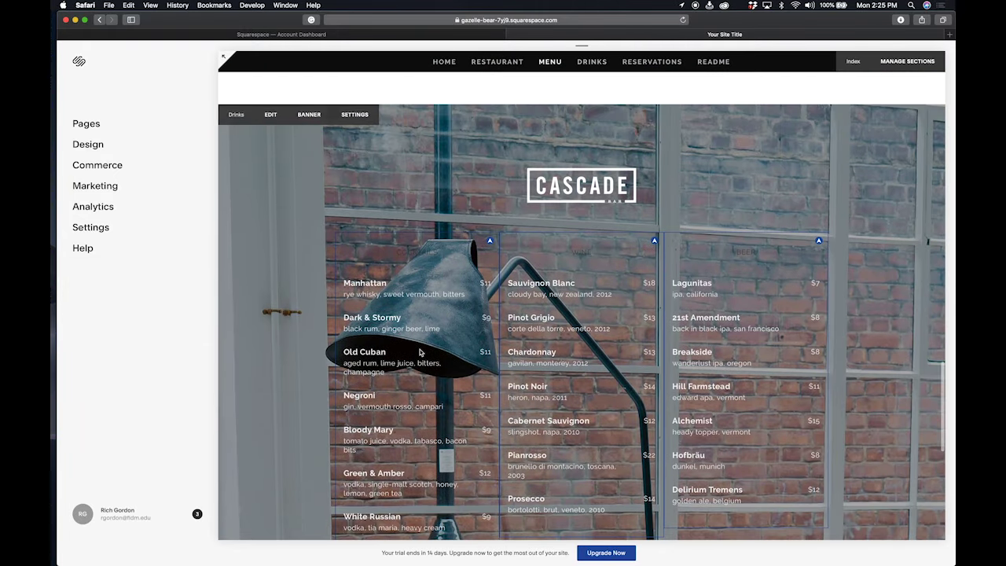
scroll(420, 353, up, 10)
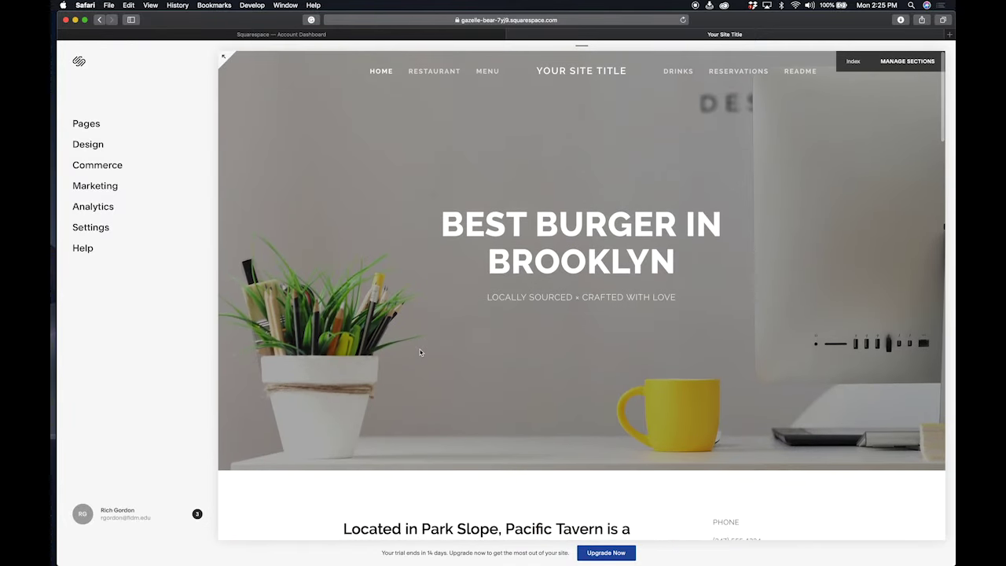
mouse_move(434, 318)
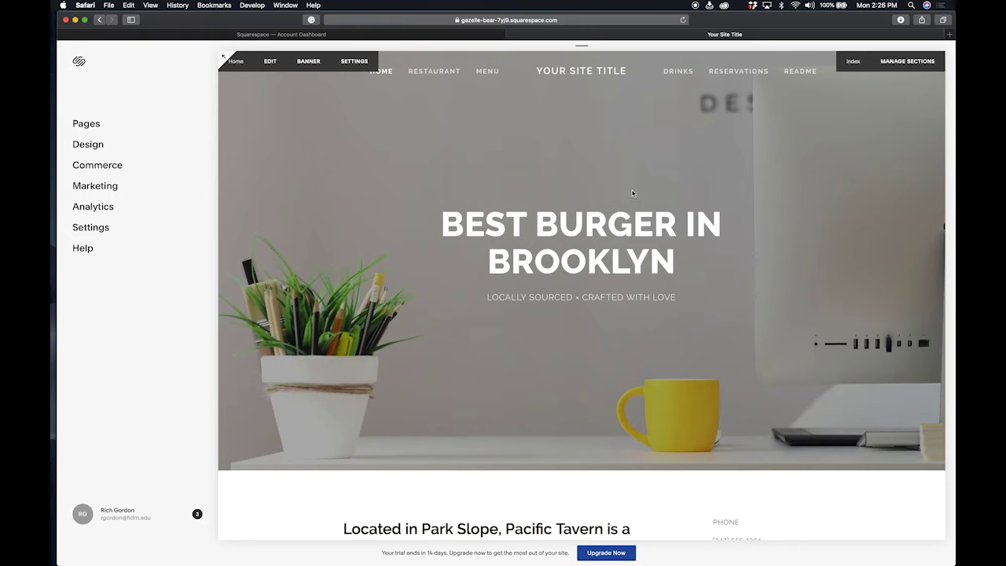
scroll(638, 231, down, 4)
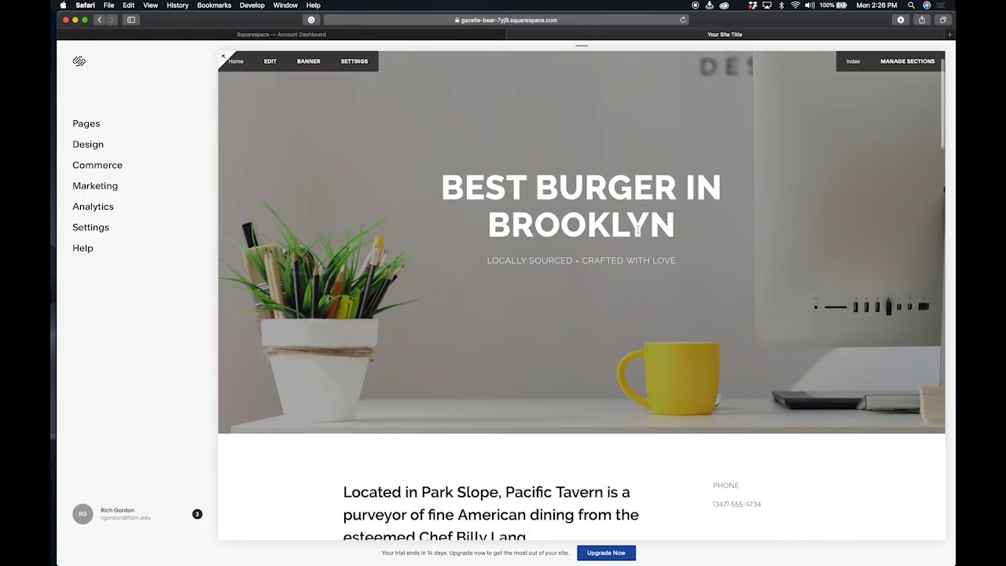
scroll(638, 231, up, 4)
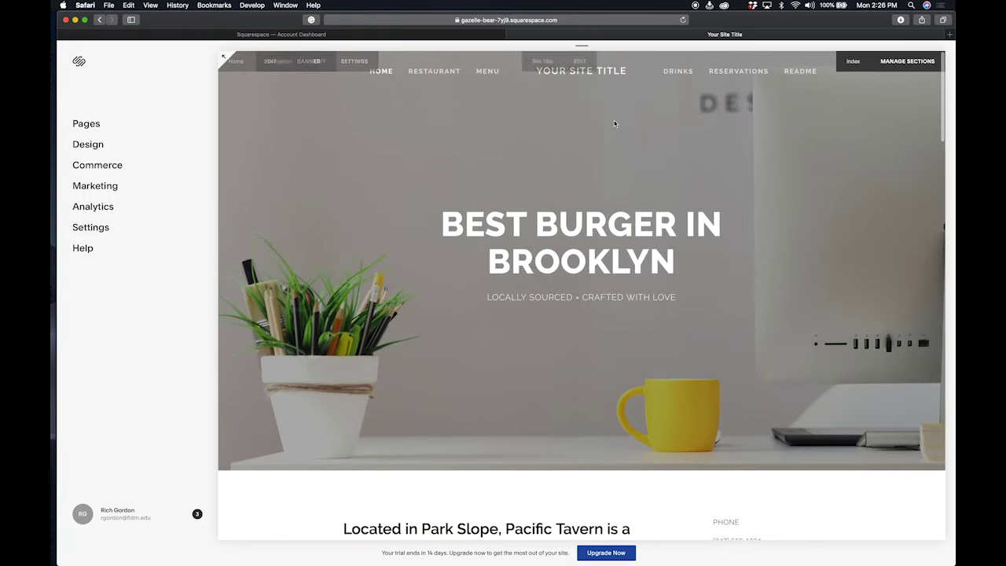